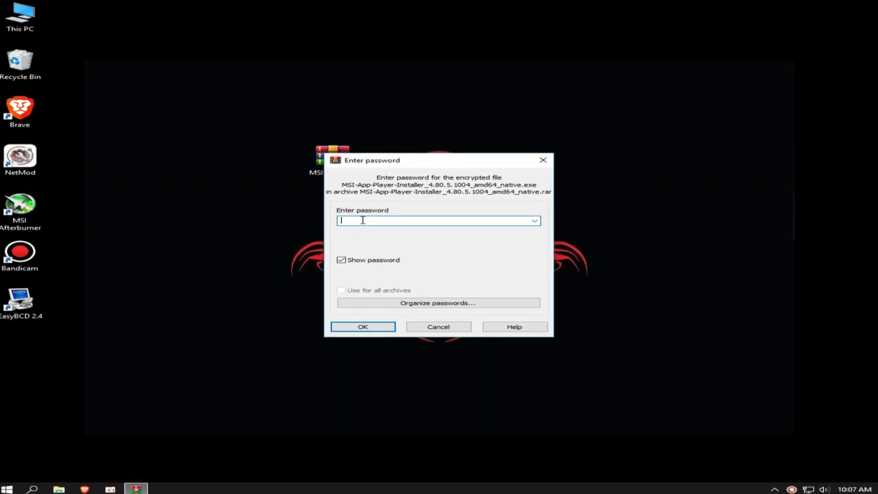
# Enter the archive password in WinRAR and extract the MSI App Player installer to the desktop.
pyautogui.write('MSI')
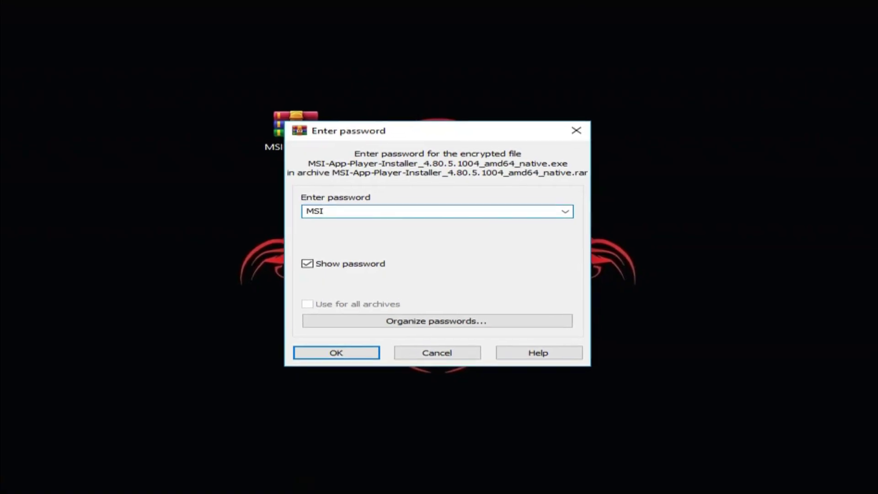
pyautogui.write('OLD')
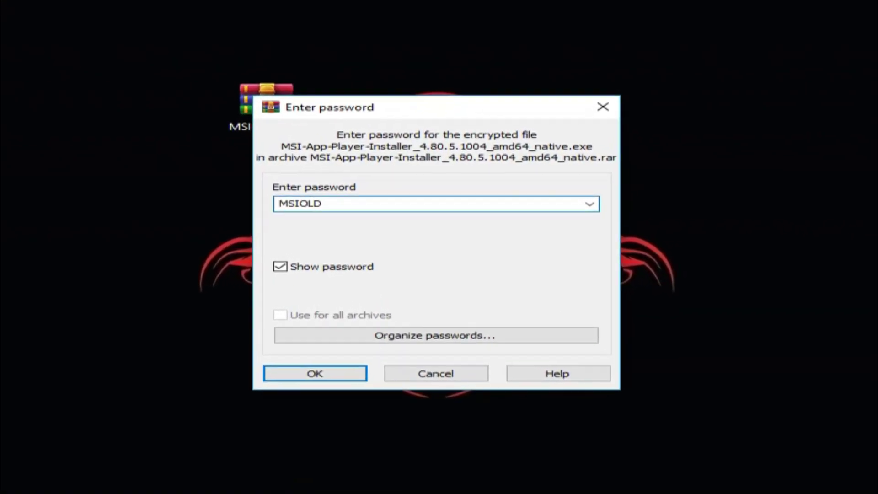
pyautogui.click(350, 210)
pyautogui.doubleClick(341, 211)
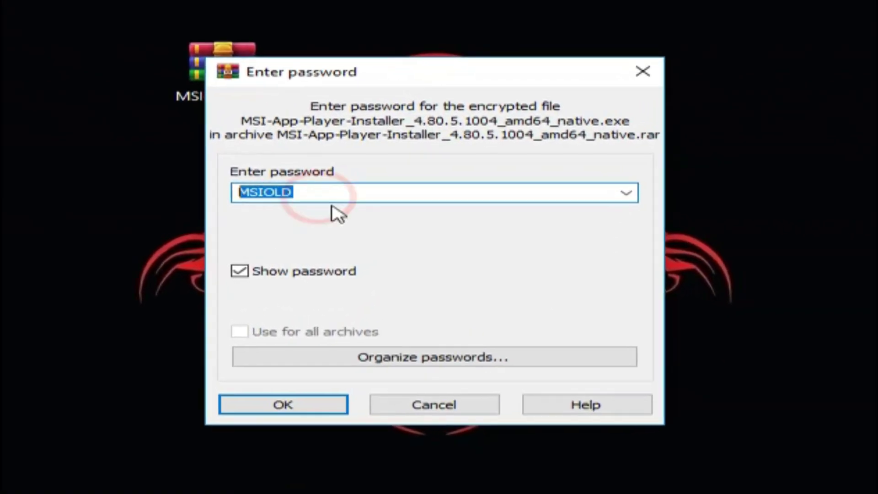
pyautogui.click(272, 394)
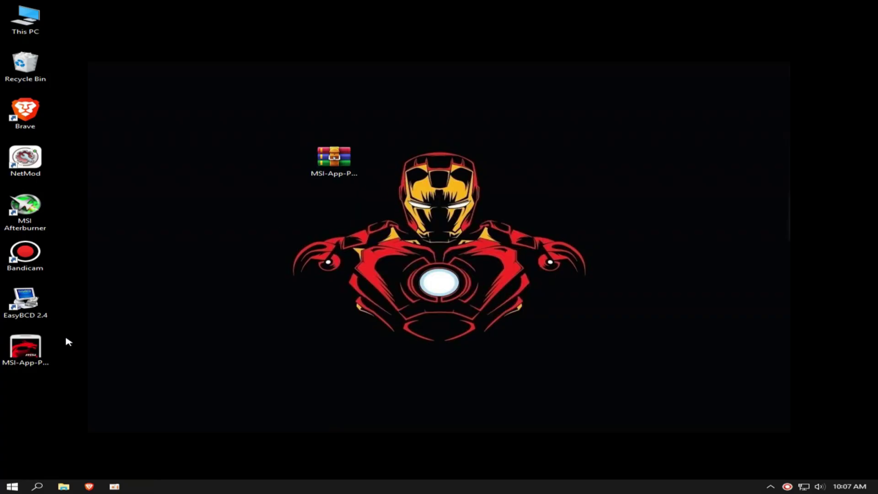
# Place the installer beside the archive and run it as administrator.
pyautogui.moveTo(30, 341); pyautogui.dragTo(234, 152)
pyautogui.click(186, 108)
pyautogui.click(217, 159)
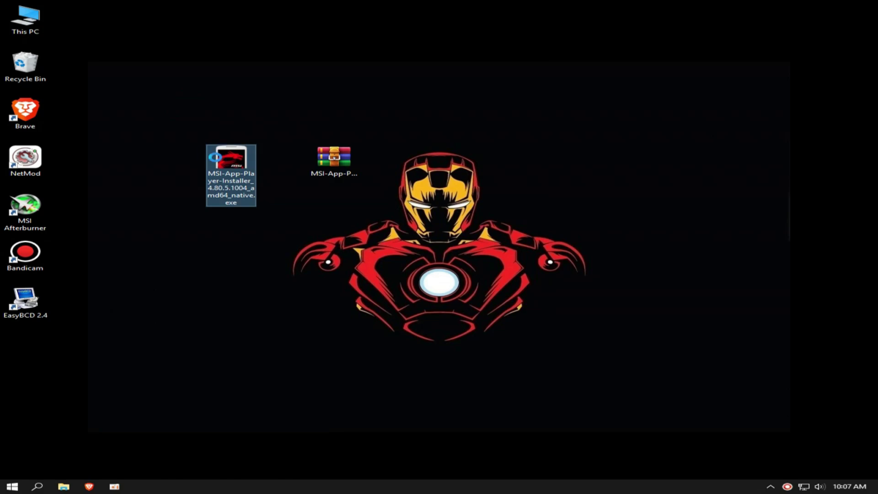
pyautogui.rightClick(214, 157)
pyautogui.rightClick(132, 143)
pyautogui.click(166, 172)
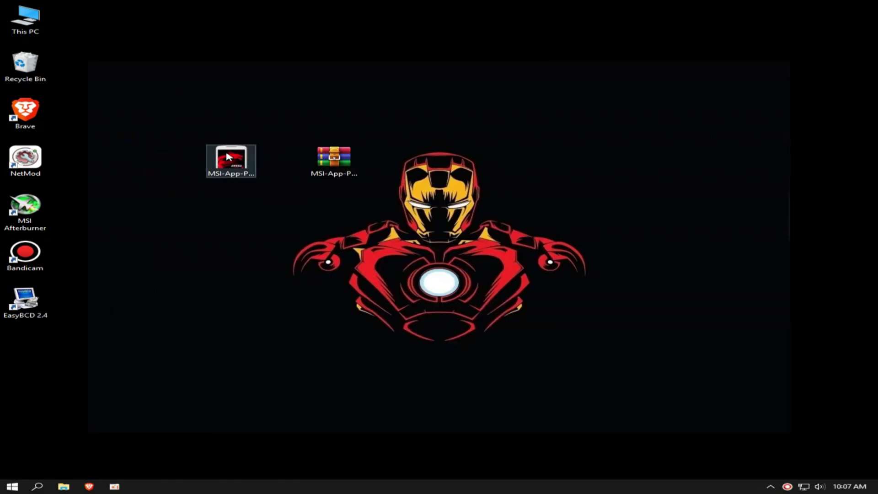
pyautogui.rightClick(222, 158)
pyautogui.click(249, 171)
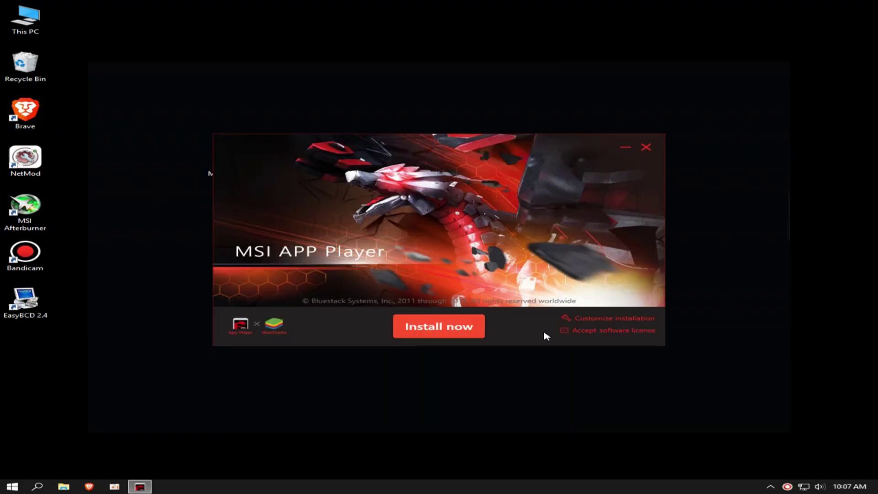
# Install MSI App Player with the default path, then launch it.
pyautogui.click(589, 319)
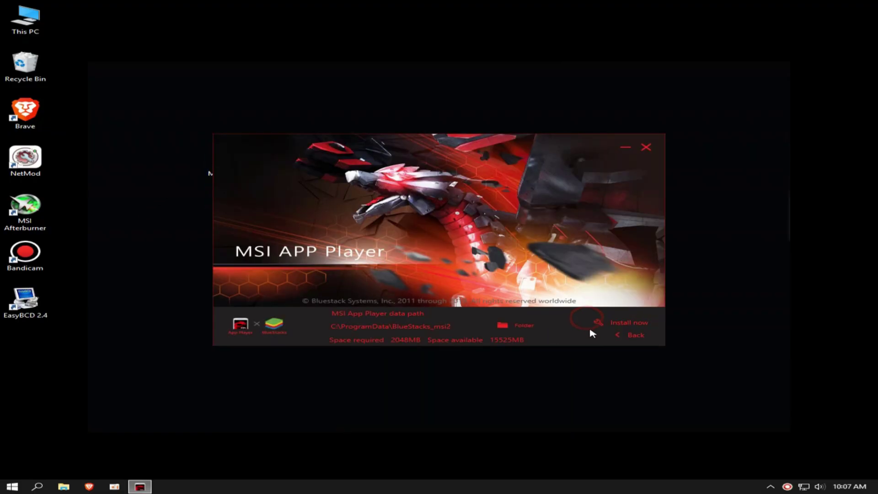
pyautogui.click(633, 336)
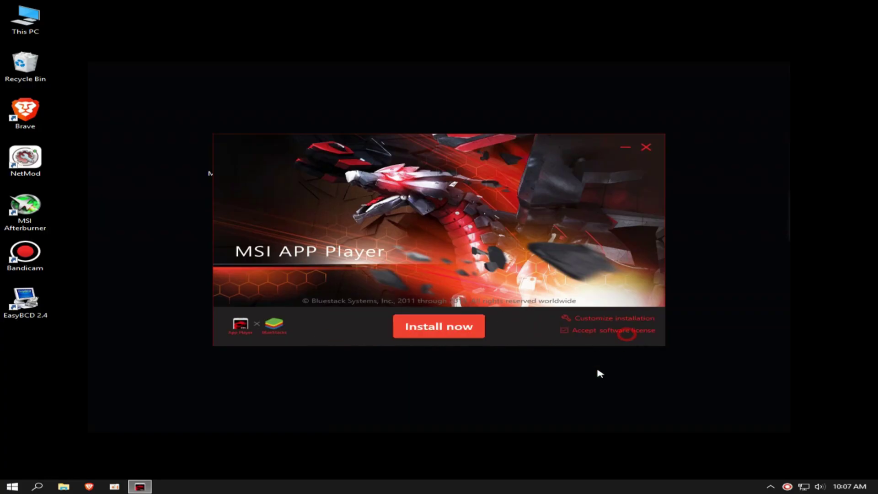
pyautogui.click(439, 326)
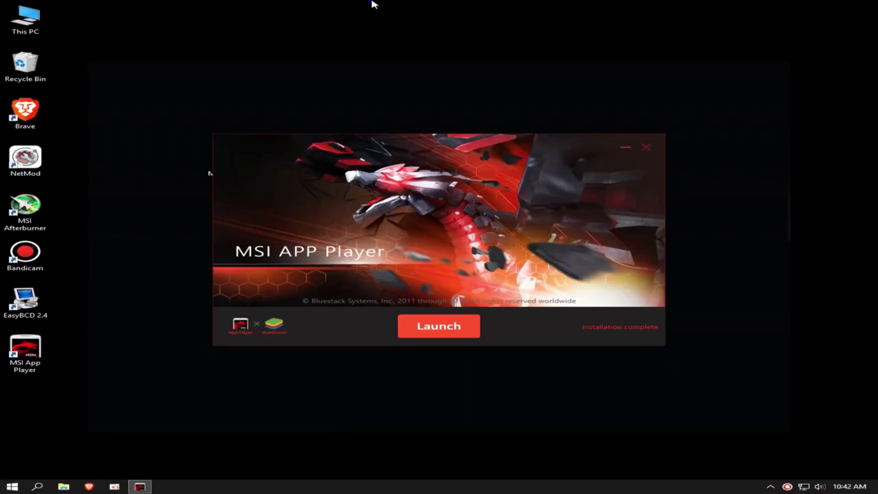
pyautogui.rightClick(372, 4)
pyautogui.click(407, 29)
pyautogui.click(414, 329)
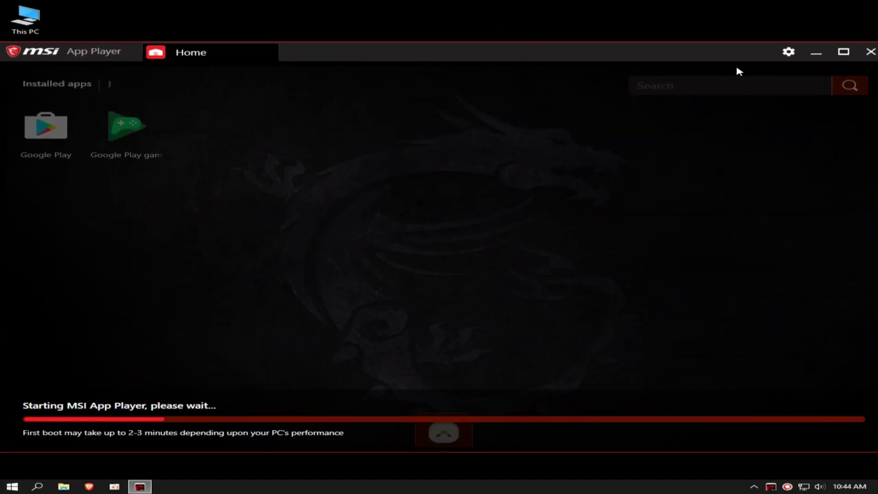
# Postpone the Google Play sign-in, shrink the player window, and reopen Settings on Display.
pyautogui.click(788, 51)
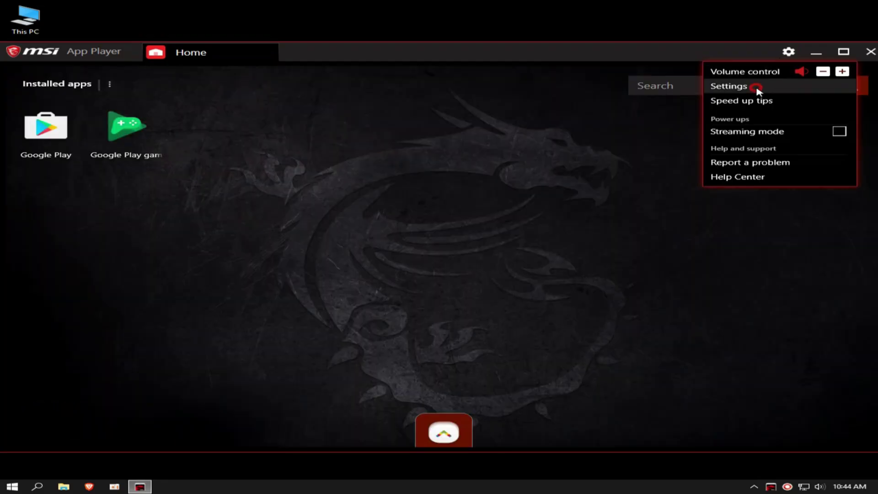
pyautogui.click(757, 89)
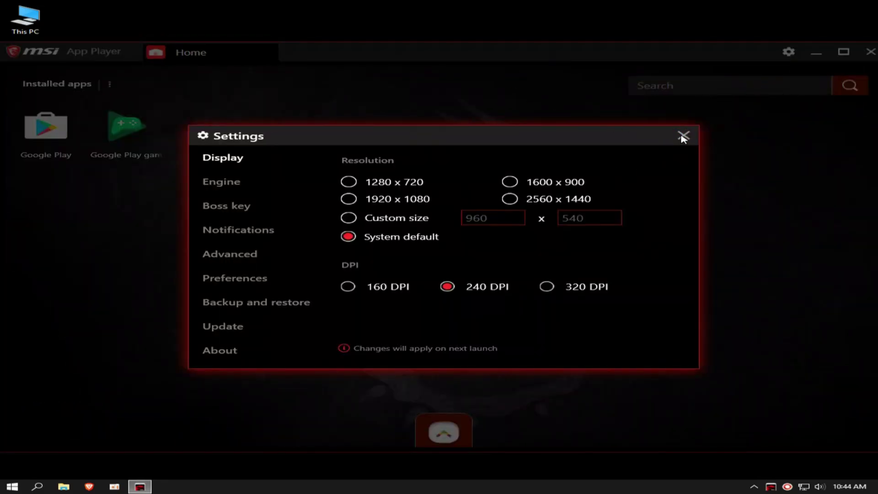
pyautogui.click(683, 137)
pyautogui.click(351, 302)
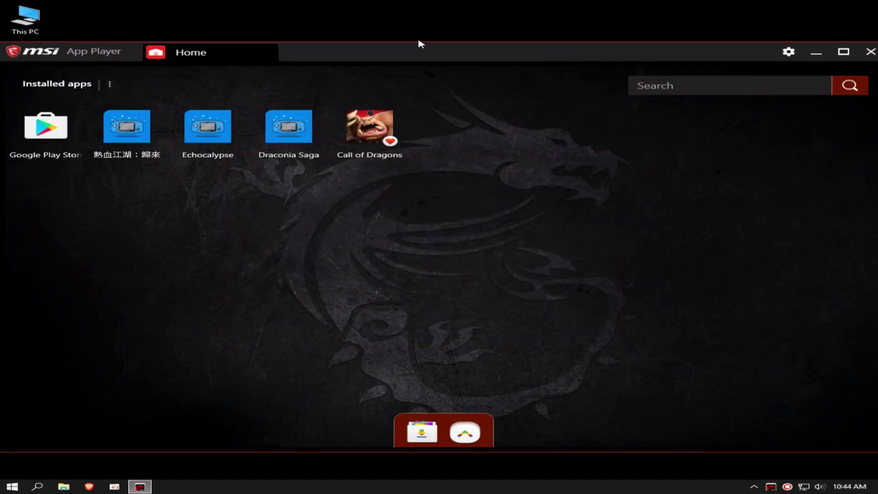
pyautogui.moveTo(417, 43); pyautogui.dragTo(439, 80)
pyautogui.click(760, 70)
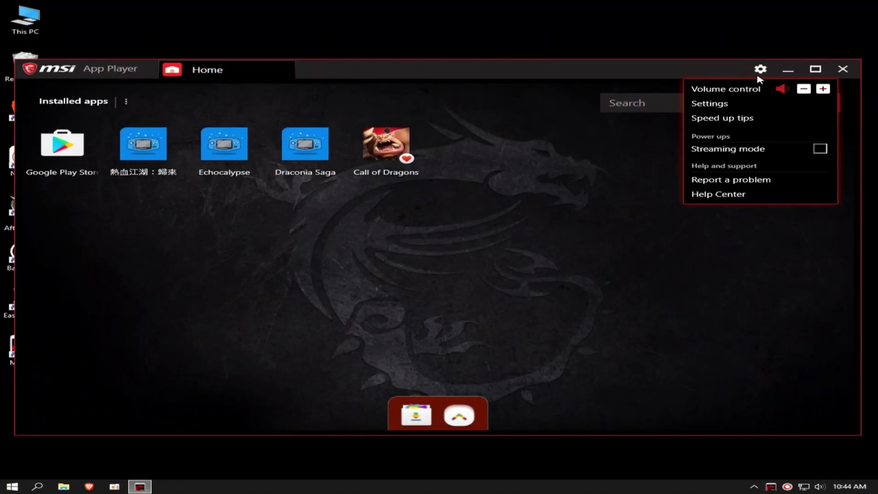
pyautogui.click(714, 104)
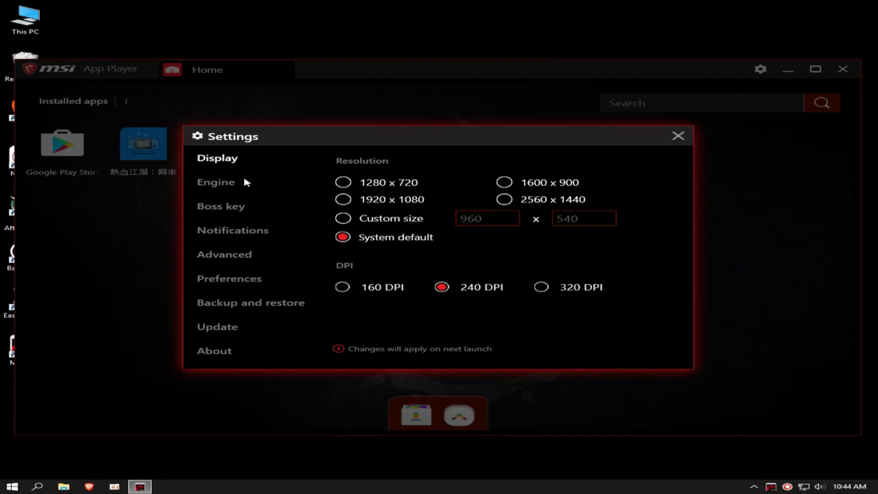
# Choose the Custom size resolution and drag the Engine memory slider to 4033 MB.
pyautogui.click(343, 218)
pyautogui.click(210, 183)
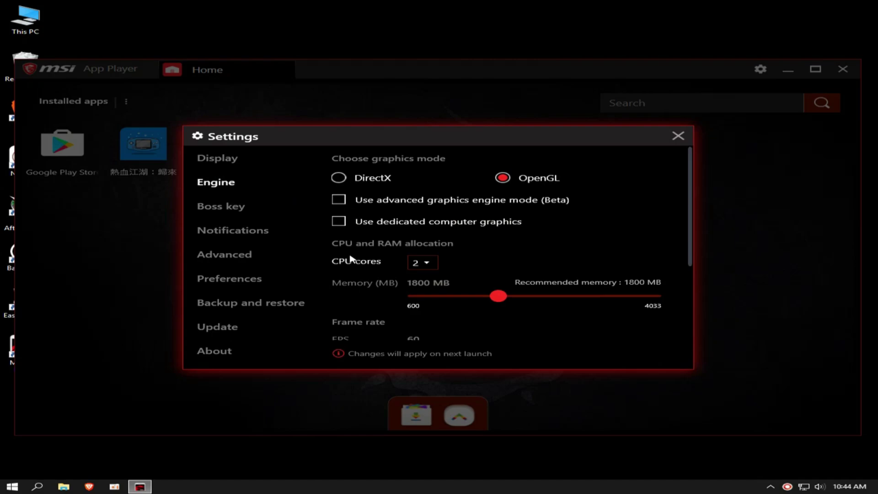
pyautogui.scroll(-1, 348, 250)
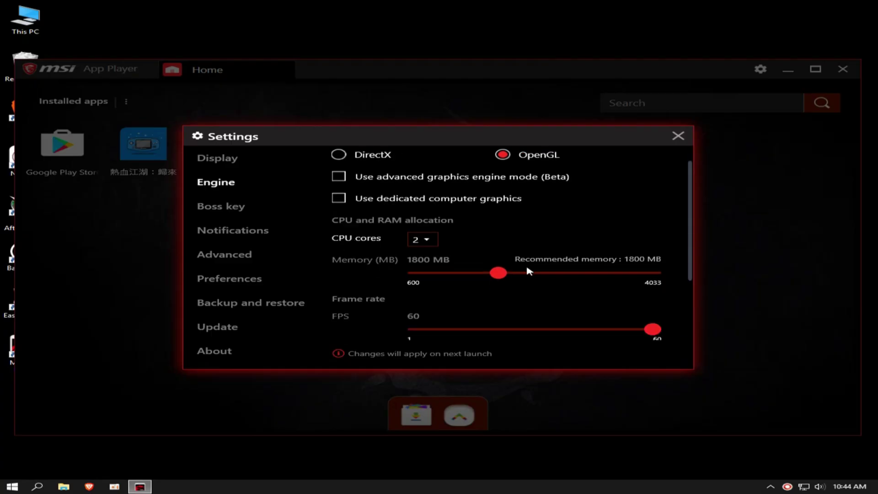
pyautogui.moveTo(528, 271); pyautogui.dragTo(661, 274)
pyautogui.rightClick(463, 487)
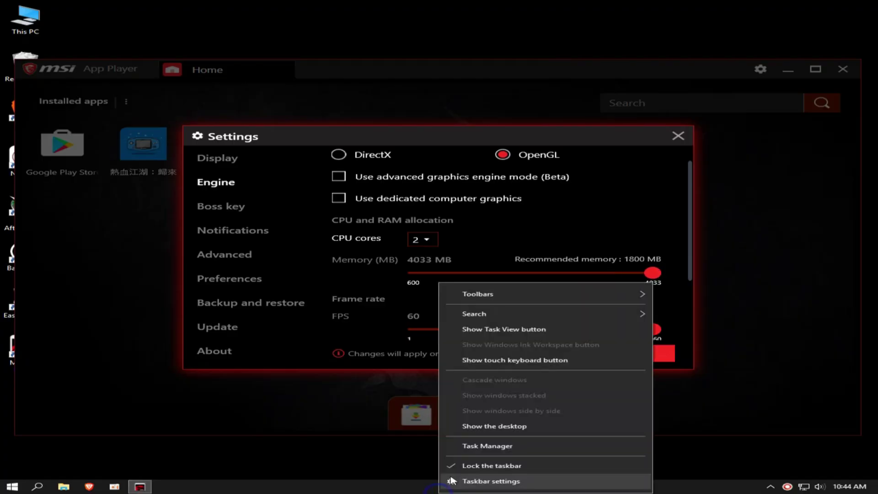
# Open Task Manager's Performance view collapsed to the compact summary.
pyautogui.click(474, 444)
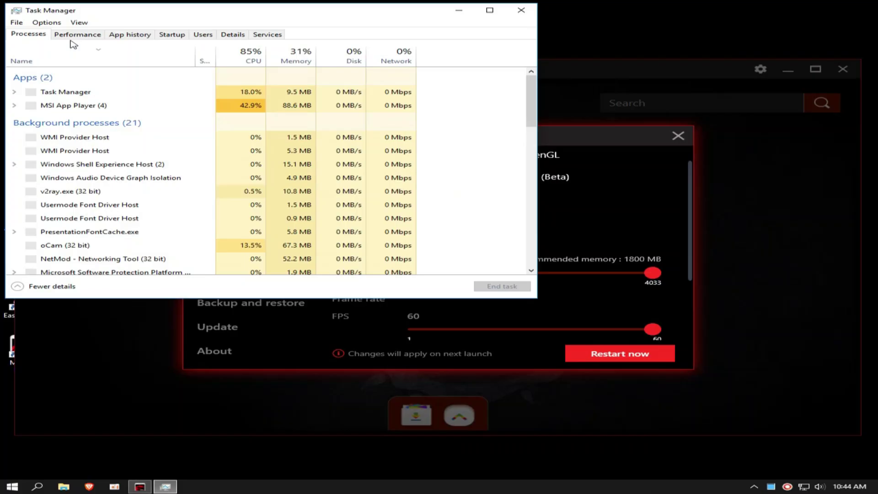
pyautogui.click(64, 33)
pyautogui.doubleClick(74, 51)
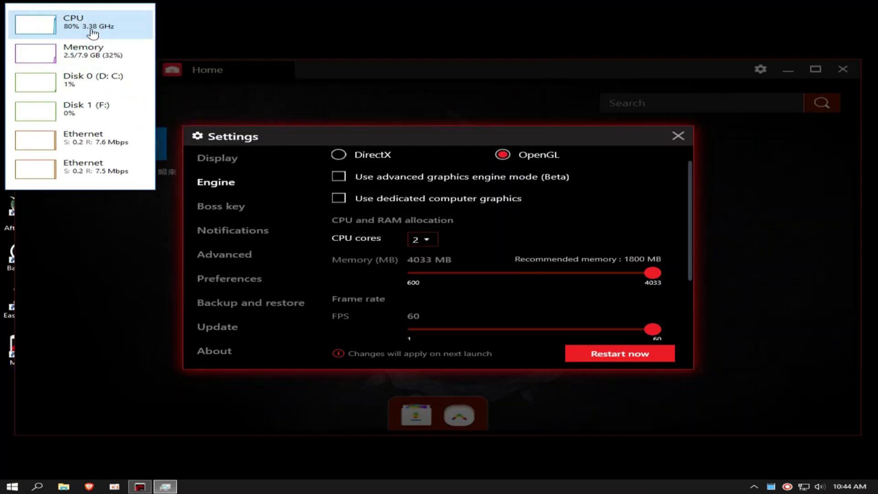
# Back in the player's settings, enable Display FPS during gameplay.
pyautogui.click(310, 69)
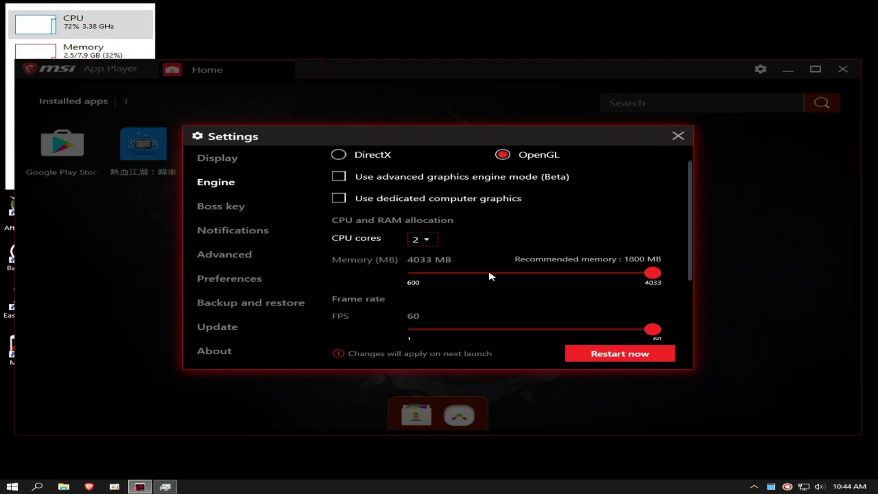
pyautogui.scroll(-2, 457, 320)
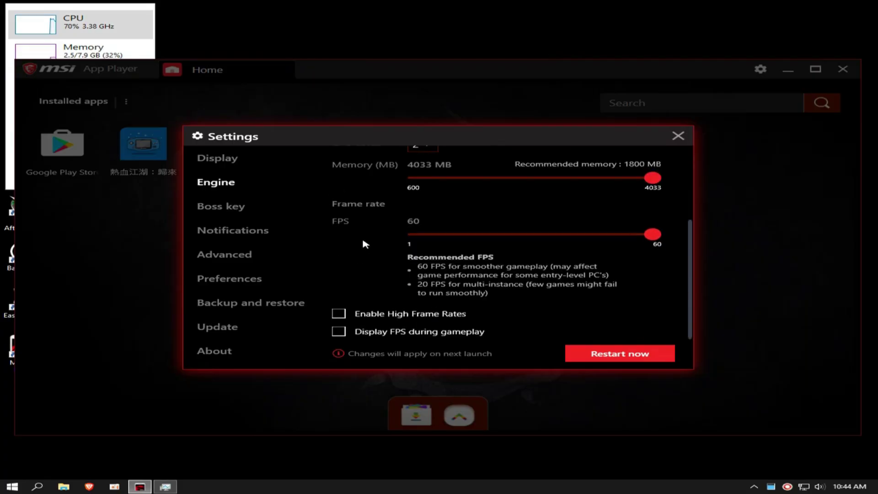
pyautogui.click(340, 332)
# Turn off custom notifications for installed apps and Toast notifications.
pyautogui.click(221, 208)
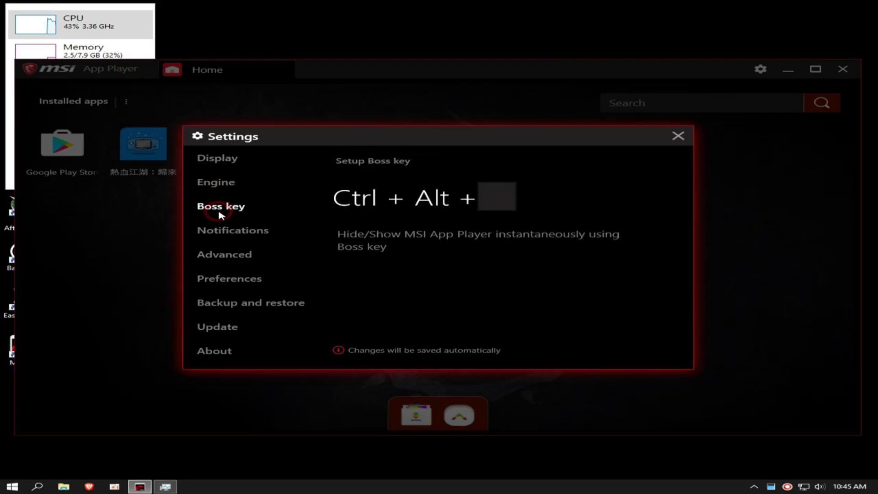
pyautogui.click(226, 231)
pyautogui.click(238, 261)
pyautogui.click(229, 230)
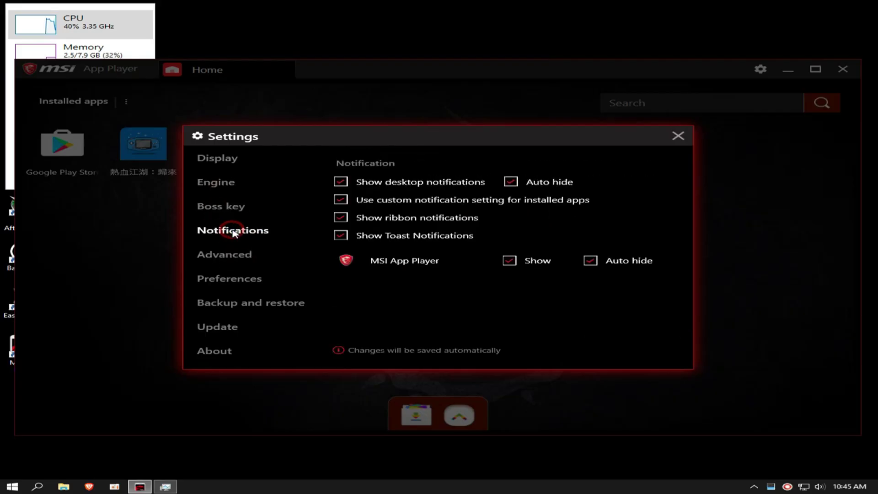
pyautogui.click(340, 199)
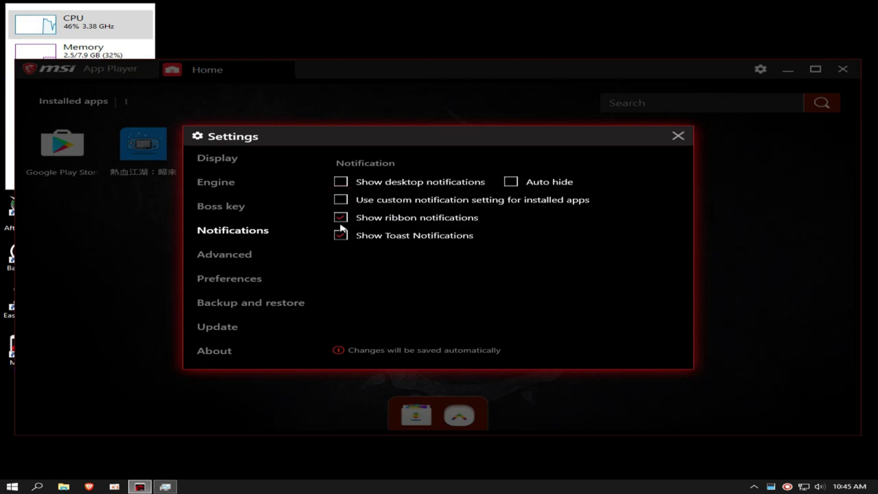
pyautogui.click(340, 235)
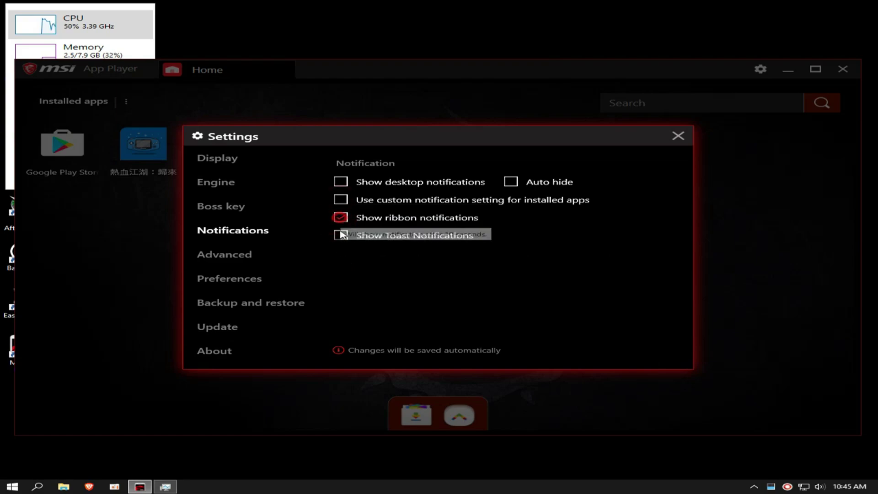
# In Preferences, stop showing the gaming summary on close, then review the remaining pages.
pyautogui.click(222, 257)
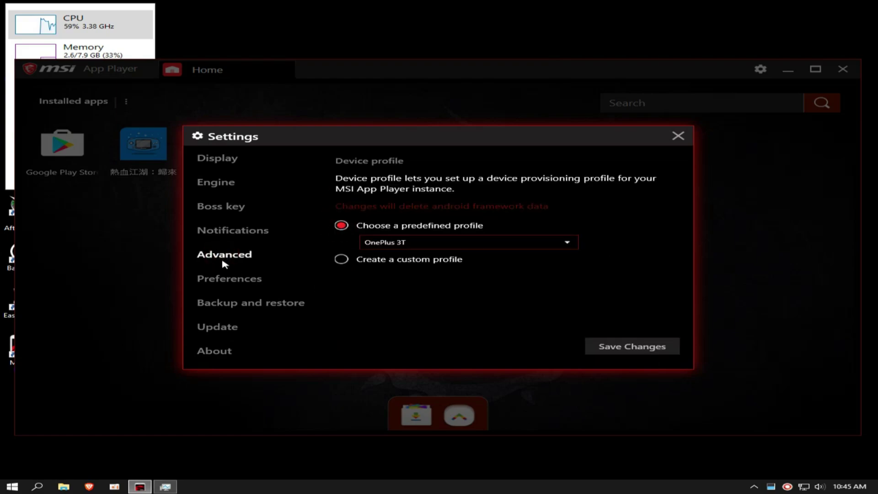
pyautogui.click(224, 283)
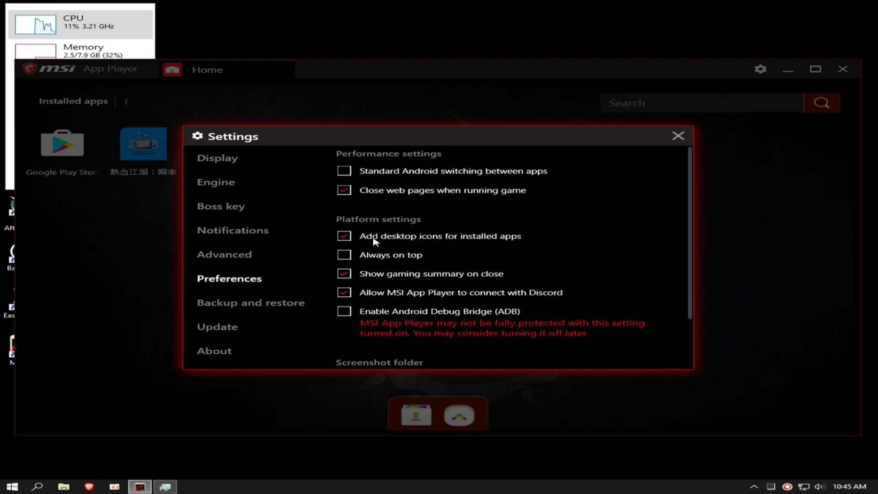
pyautogui.click(377, 276)
pyautogui.scroll(-2, 380, 293)
pyautogui.click(221, 306)
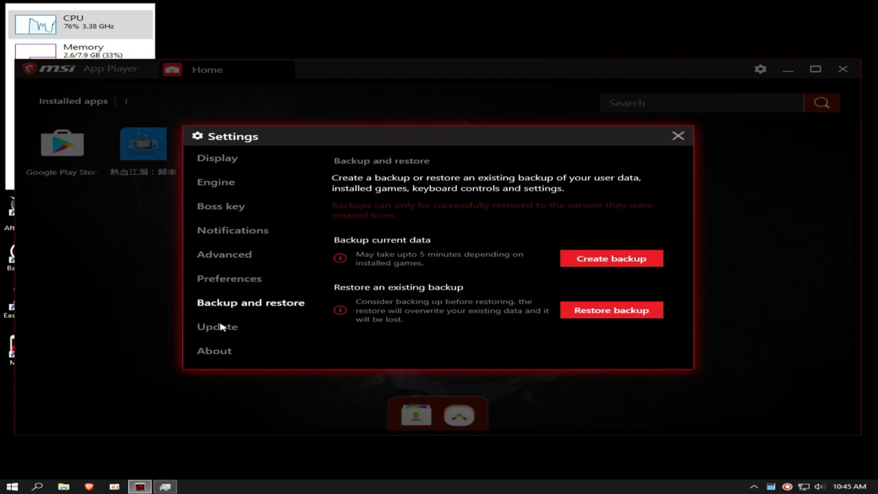
pyautogui.click(225, 326)
pyautogui.click(217, 349)
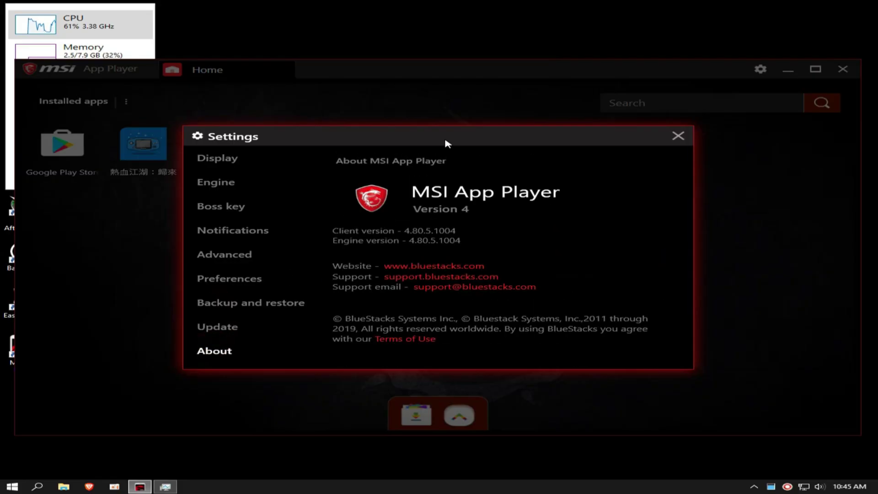
# Review the Display and Engine settings and restart the player to apply them.
pyautogui.click(242, 163)
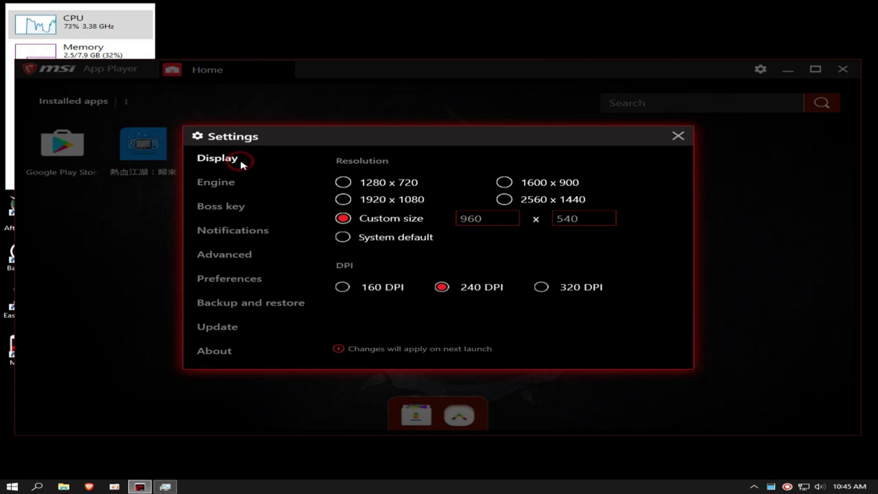
pyautogui.click(218, 187)
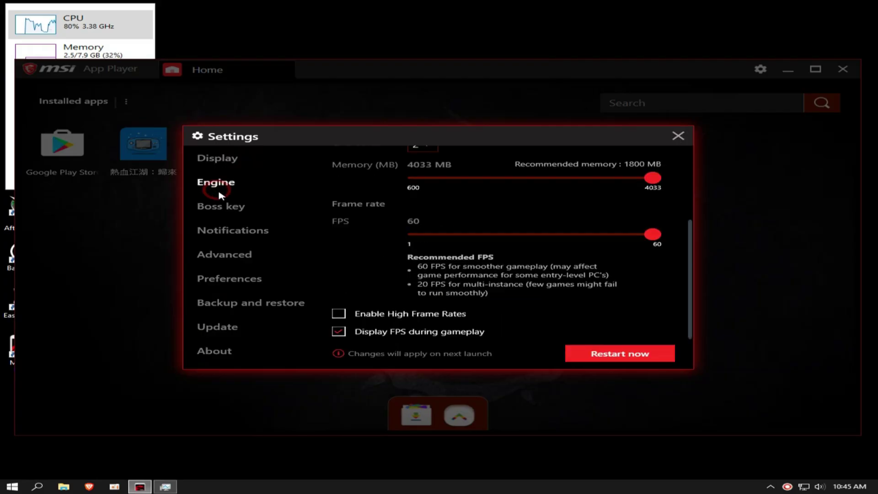
pyautogui.click(607, 353)
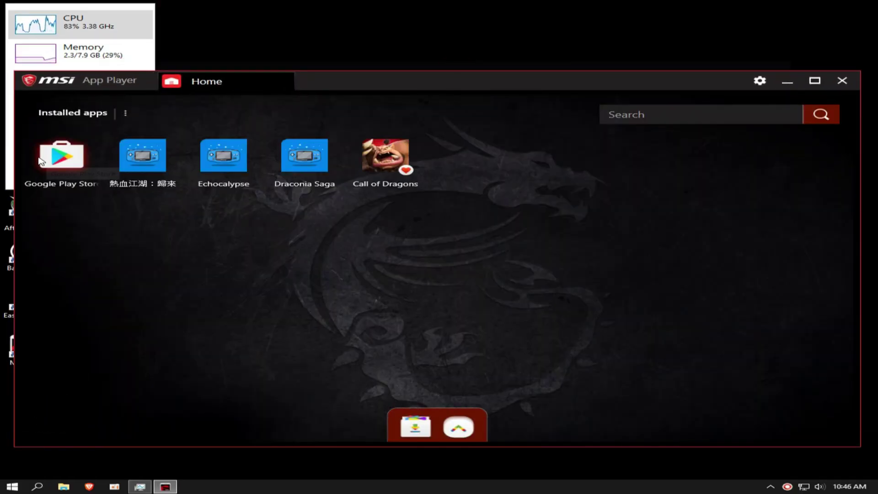
# Open Android Settings from More apps and switch Location off.
pyautogui.click(448, 425)
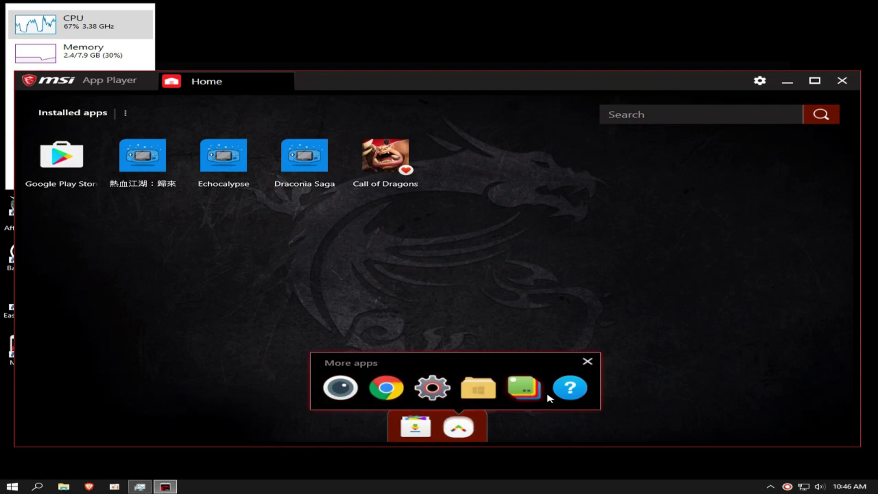
pyautogui.click(587, 362)
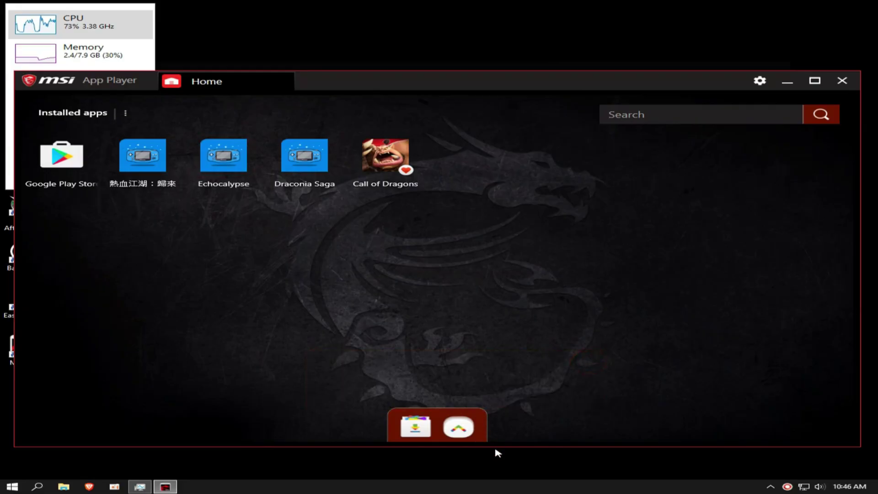
pyautogui.click(458, 426)
pyautogui.click(432, 387)
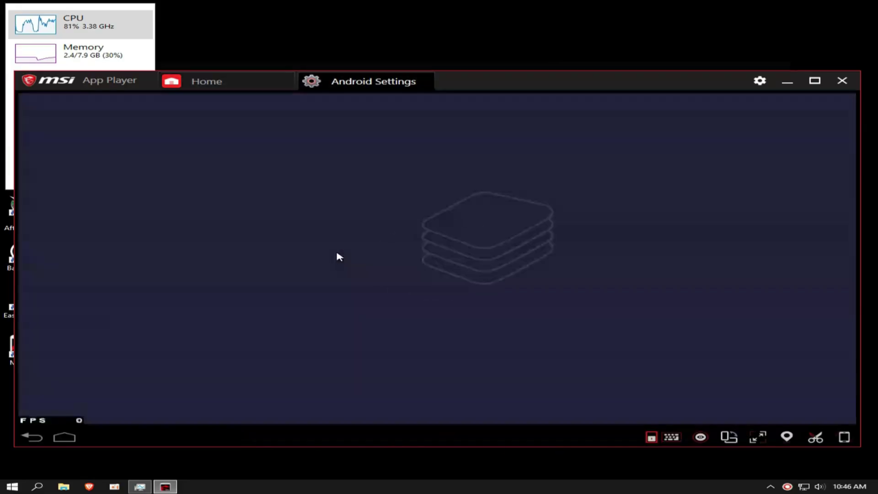
pyautogui.scroll(-2, 300, 233)
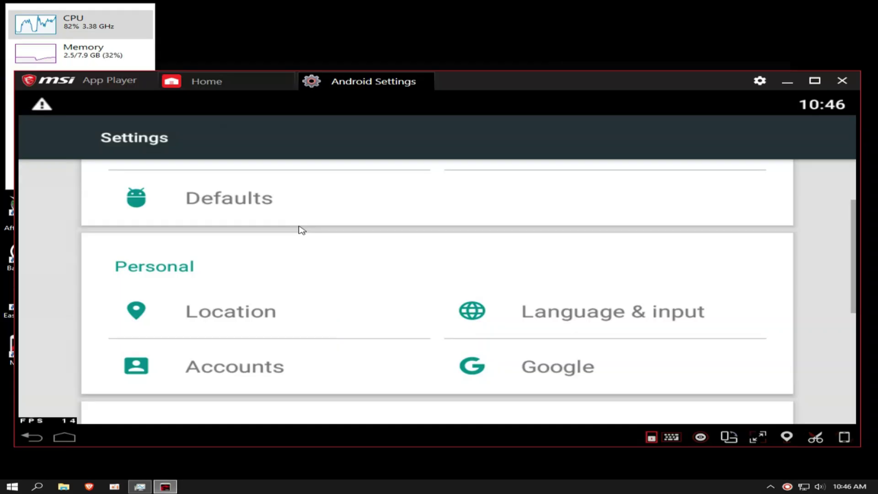
pyautogui.click(239, 281)
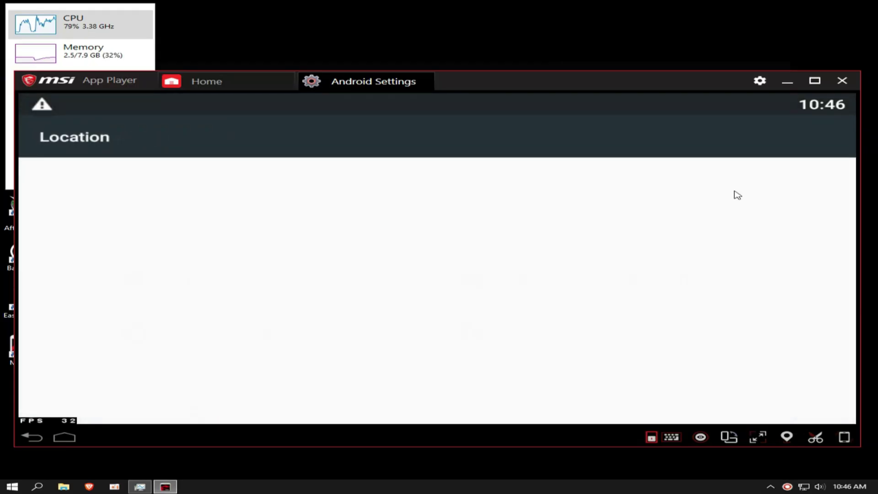
pyautogui.click(803, 192)
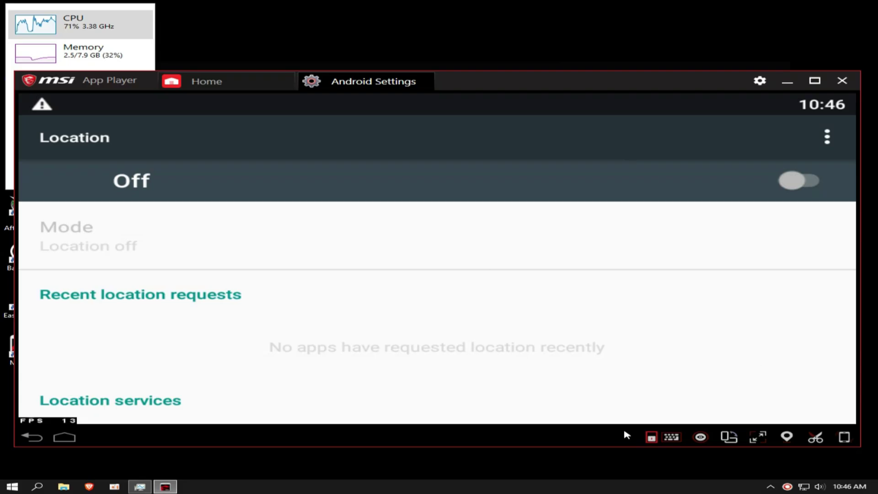
pyautogui.click(28, 437)
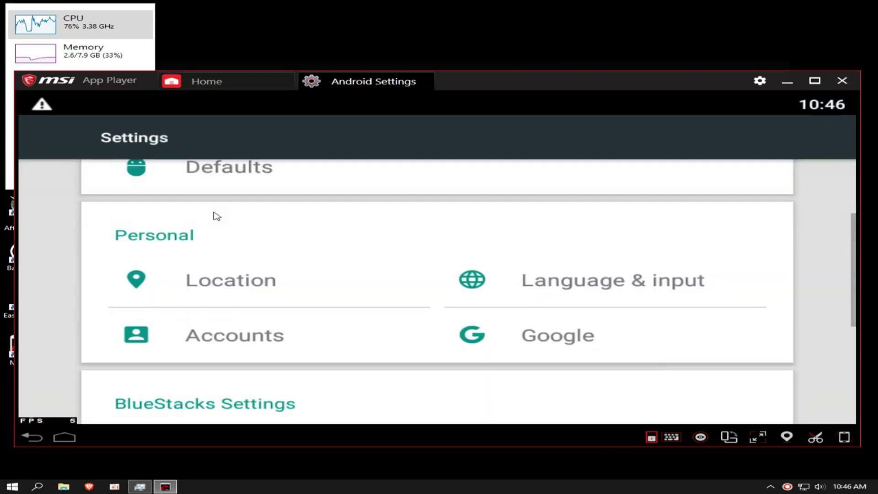
pyautogui.scroll(3, 249, 270)
# In the Apps list, disable Calculator and Calendar.
pyautogui.click(526, 245)
pyautogui.moveTo(180, 356); pyautogui.dragTo(163, 286)
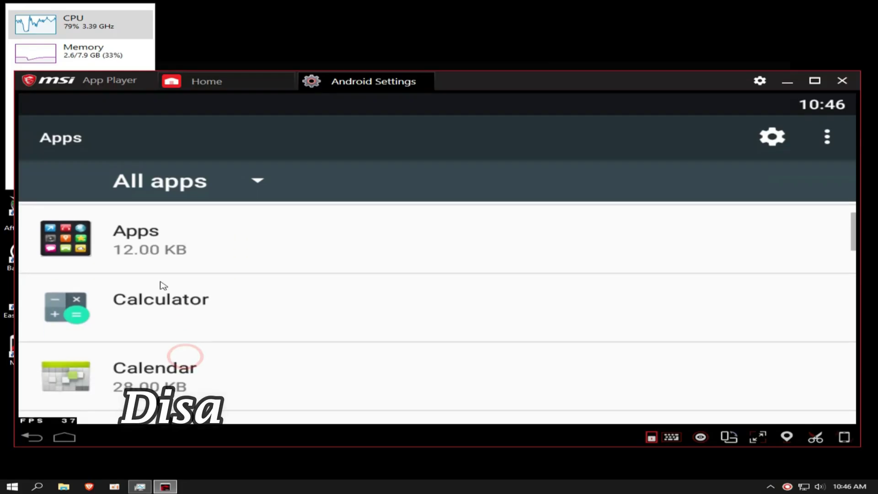
pyautogui.click(173, 318)
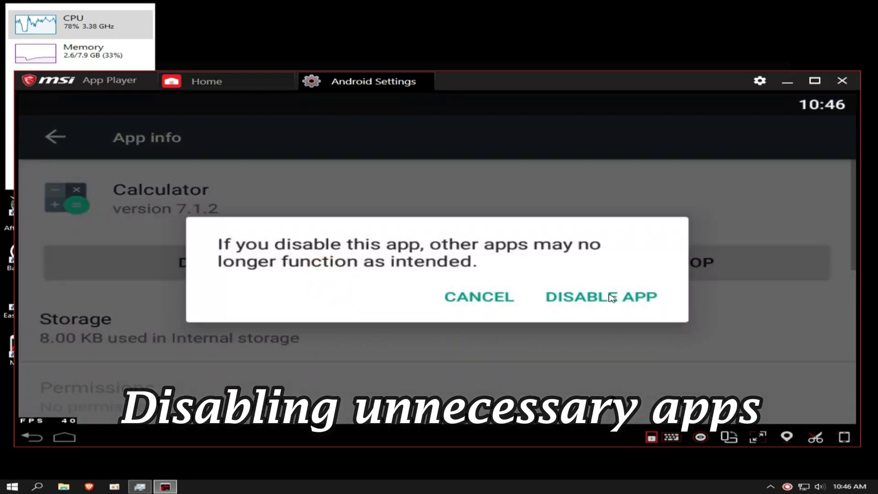
pyautogui.click(599, 296)
pyautogui.click(173, 280)
pyautogui.click(215, 262)
pyautogui.click(55, 137)
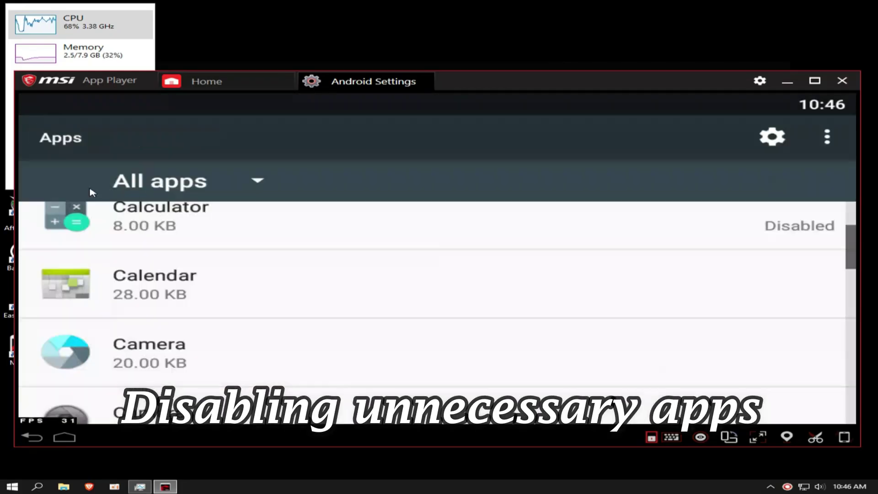
# Disable both Camera apps.
pyautogui.click(173, 280)
pyautogui.click(215, 262)
pyautogui.click(599, 295)
pyautogui.click(54, 136)
pyautogui.click(173, 352)
pyautogui.click(214, 262)
pyautogui.click(599, 296)
pyautogui.click(55, 136)
pyautogui.click(173, 389)
pyautogui.click(215, 262)
pyautogui.click(600, 295)
pyautogui.click(55, 136)
# Disable the Clock and Contacts apps.
pyautogui.click(173, 388)
pyautogui.click(214, 262)
pyautogui.click(600, 296)
pyautogui.click(55, 136)
pyautogui.click(173, 388)
pyautogui.click(215, 262)
pyautogui.click(600, 296)
pyautogui.click(55, 136)
# Clear Google Play Store's data and restore its factory version.
pyautogui.click(200, 274)
pyautogui.click(55, 137)
pyautogui.scroll(-2, 186, 298)
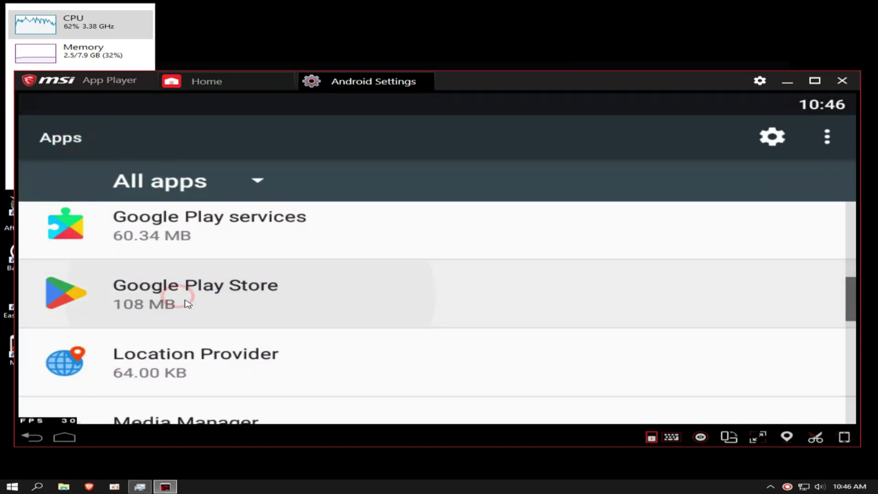
pyautogui.click(186, 294)
pyautogui.click(204, 328)
pyautogui.click(213, 350)
pyautogui.click(600, 296)
pyautogui.click(55, 136)
pyautogui.click(214, 262)
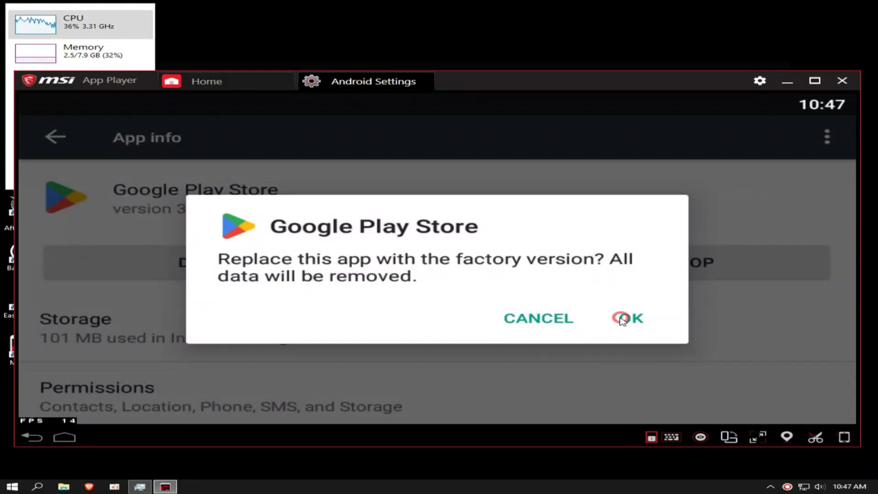
pyautogui.click(622, 319)
pyautogui.click(54, 137)
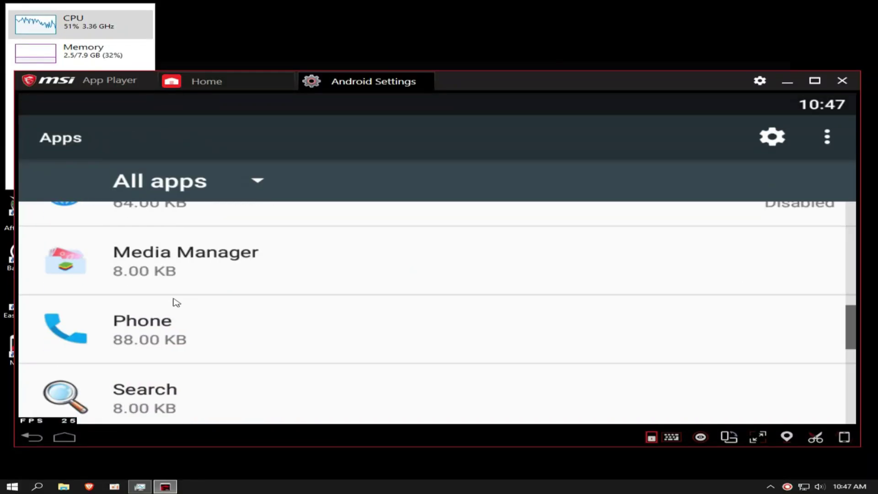
# Disable the Phone and Search apps.
pyautogui.click(178, 321)
pyautogui.click(214, 262)
pyautogui.click(601, 296)
pyautogui.click(54, 137)
pyautogui.scroll(-1, 198, 275)
pyautogui.click(198, 307)
pyautogui.click(214, 262)
pyautogui.click(601, 296)
pyautogui.click(54, 137)
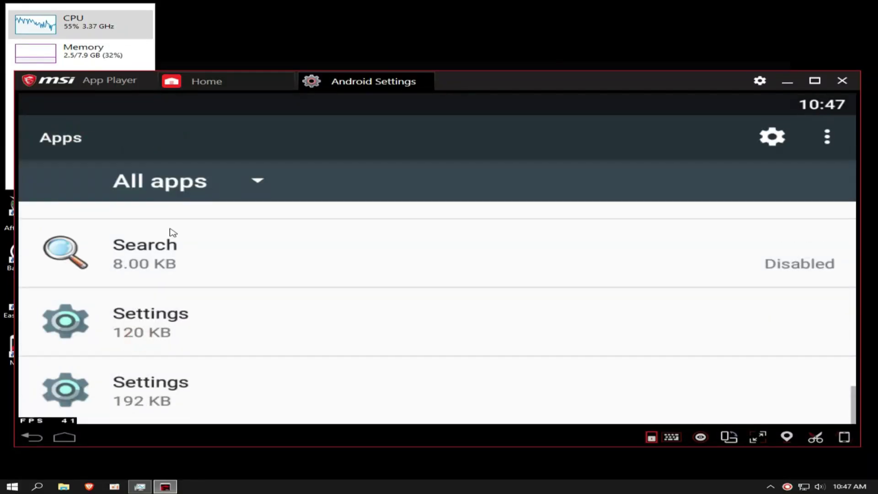
# Check Google Play services' app info, then return to the player's Home screen.
pyautogui.scroll(-5, 192, 352)
pyautogui.click(192, 352)
pyautogui.click(32, 437)
pyautogui.click(32, 436)
pyautogui.click(64, 437)
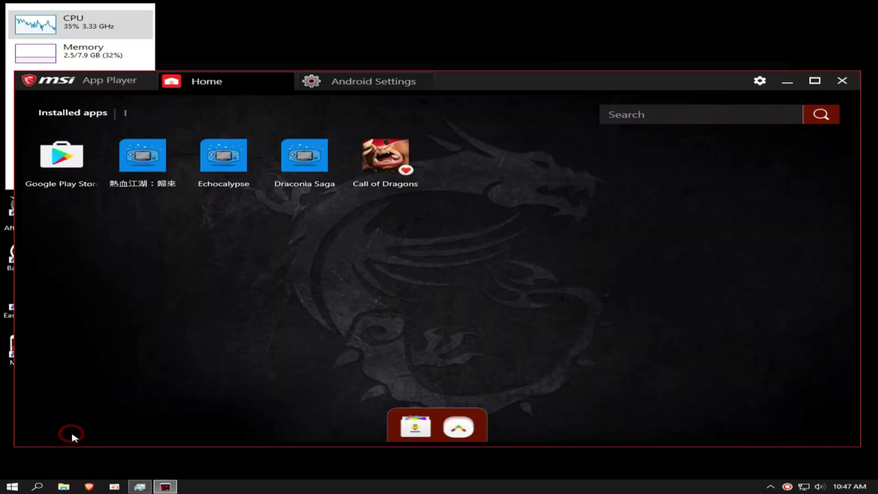
# Check the System Setting APK's file size, drag it into the player, and open System Settings.
pyautogui.click(284, 343)
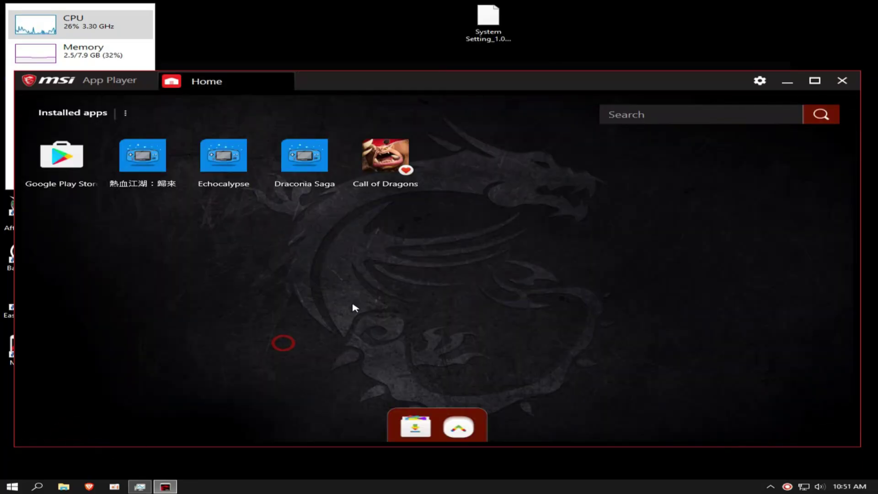
pyautogui.click(471, 26)
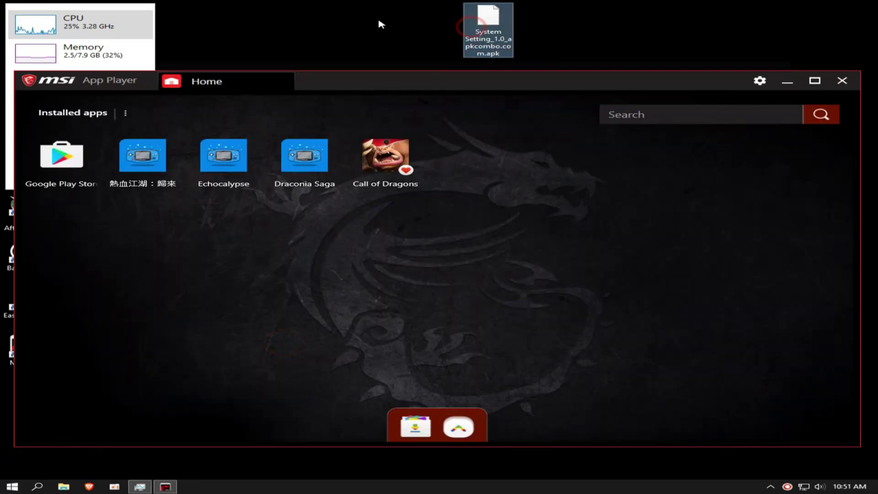
pyautogui.rightClick(487, 27)
pyautogui.click(526, 222)
pyautogui.moveTo(578, 135); pyautogui.dragTo(557, 136)
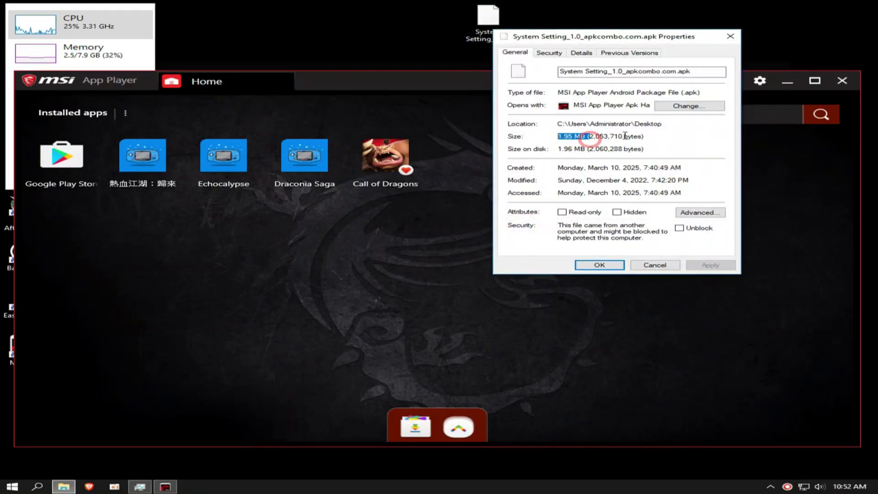
pyautogui.click(730, 36)
pyautogui.moveTo(496, 25); pyautogui.dragTo(574, 245)
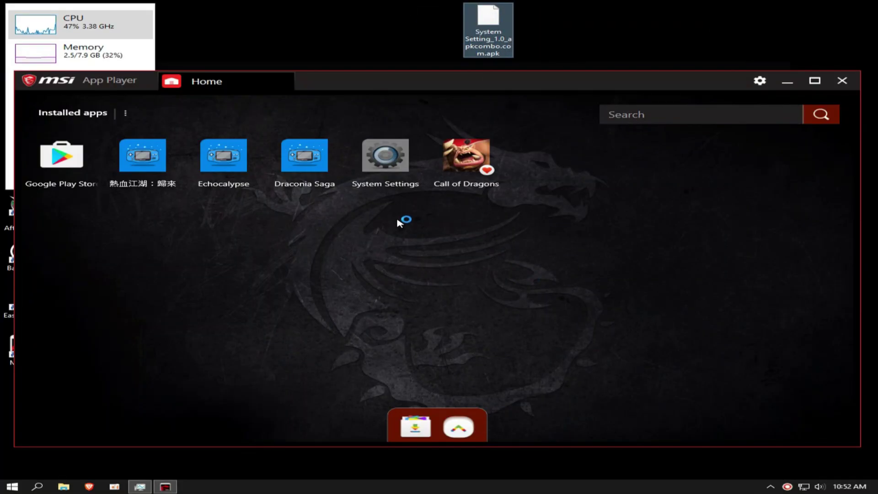
pyautogui.click(389, 146)
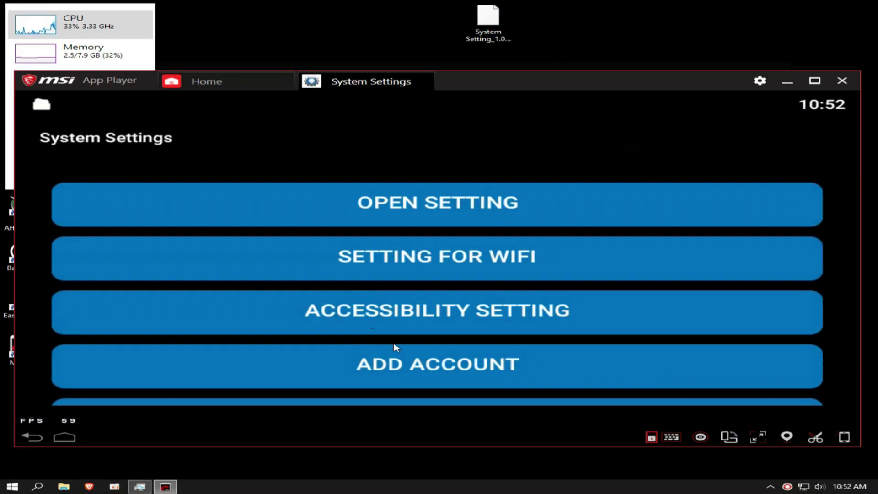
# Deactivate Find My Device under Security > Device administrators and return to Security.
pyautogui.scroll(-8, 396, 348)
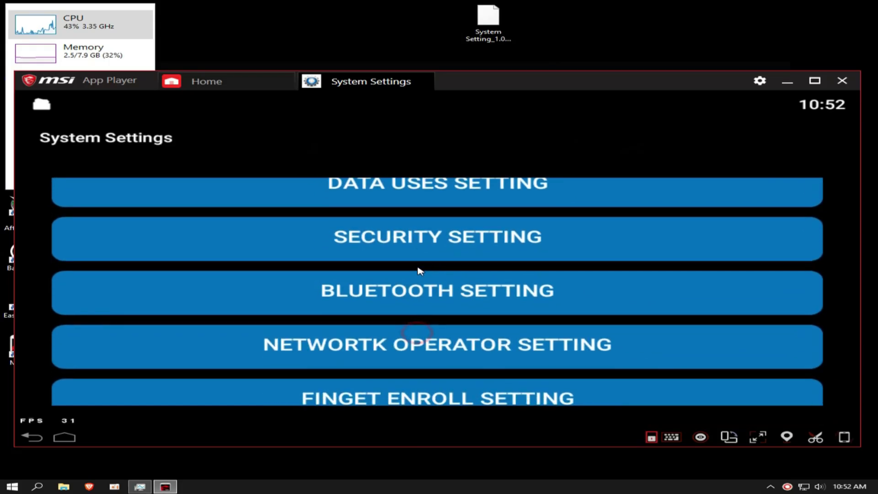
pyautogui.click(411, 234)
pyautogui.scroll(-5, 388, 247)
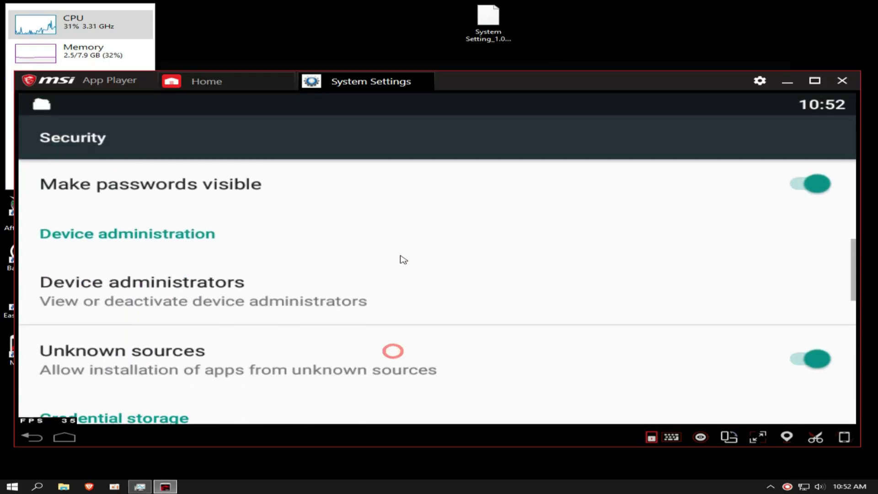
pyautogui.click(339, 287)
pyautogui.click(380, 199)
pyautogui.scroll(-3, 268, 362)
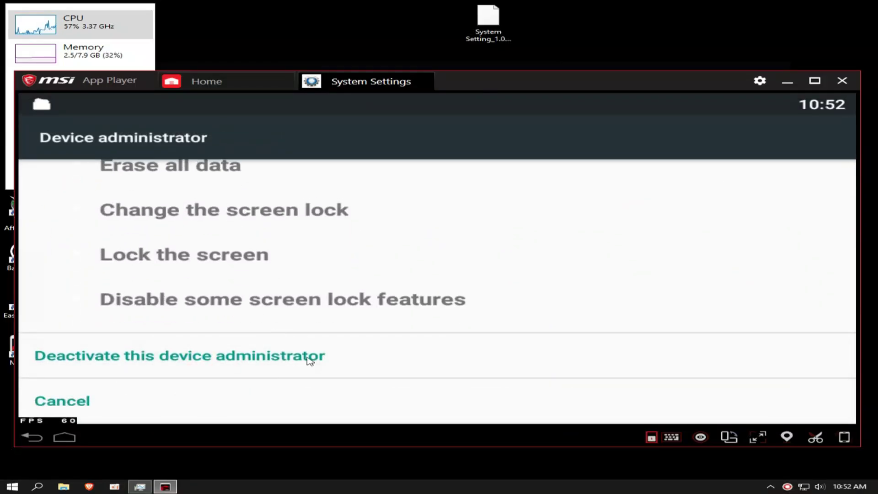
pyautogui.click(221, 356)
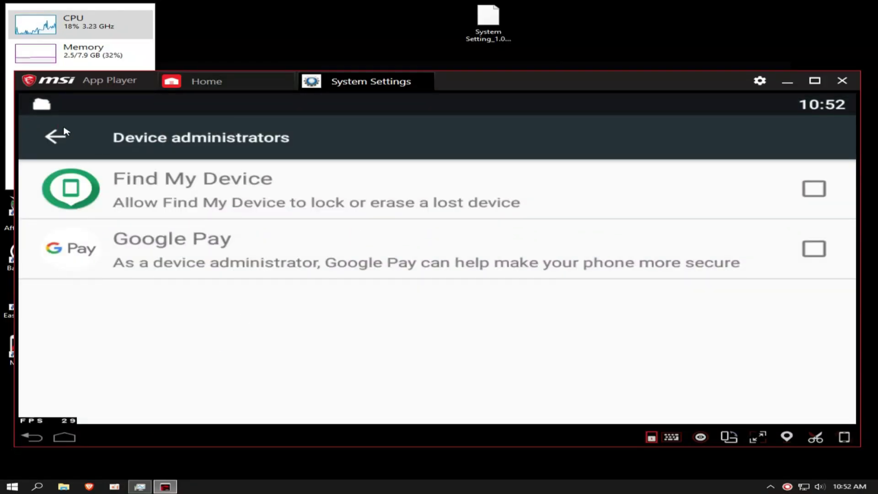
pyautogui.click(55, 136)
pyautogui.scroll(-10, 225, 324)
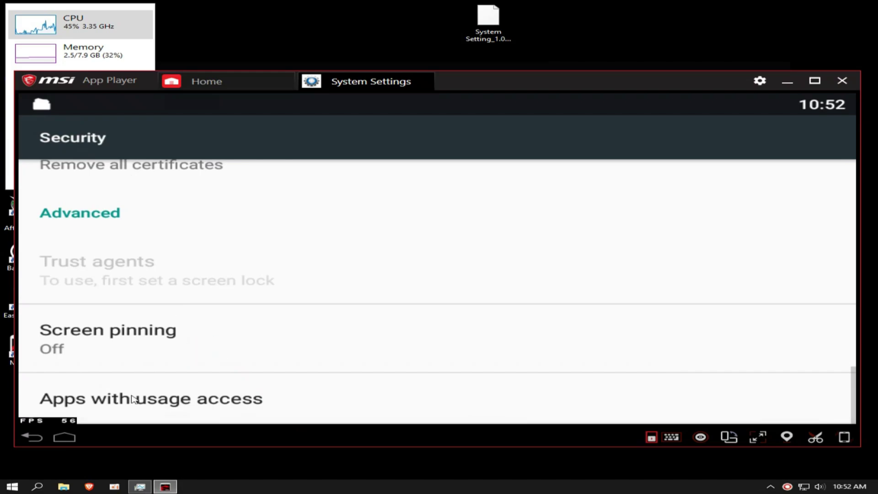
# Turn off Permit usage access for Google Play services and Google Play Store.
pyautogui.click(133, 399)
pyautogui.click(200, 199)
pyautogui.click(217, 231)
pyautogui.click(54, 137)
pyautogui.click(115, 250)
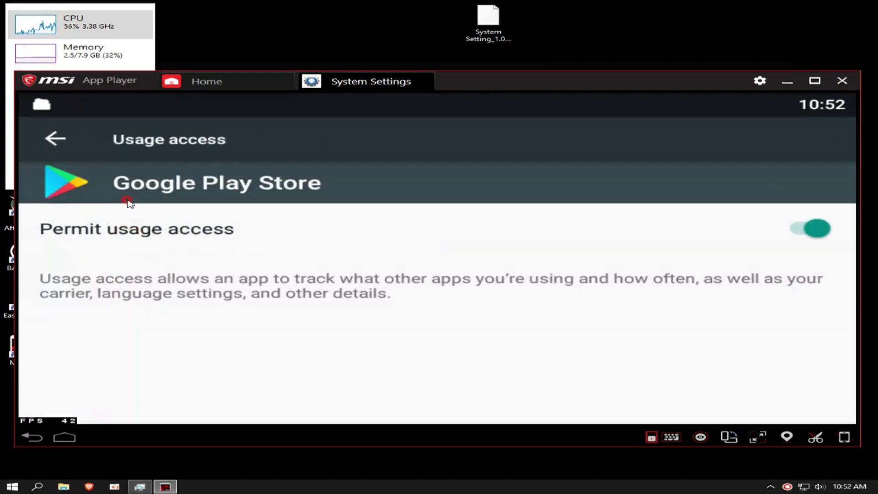
pyautogui.click(128, 201)
pyautogui.click(56, 137)
pyautogui.click(145, 233)
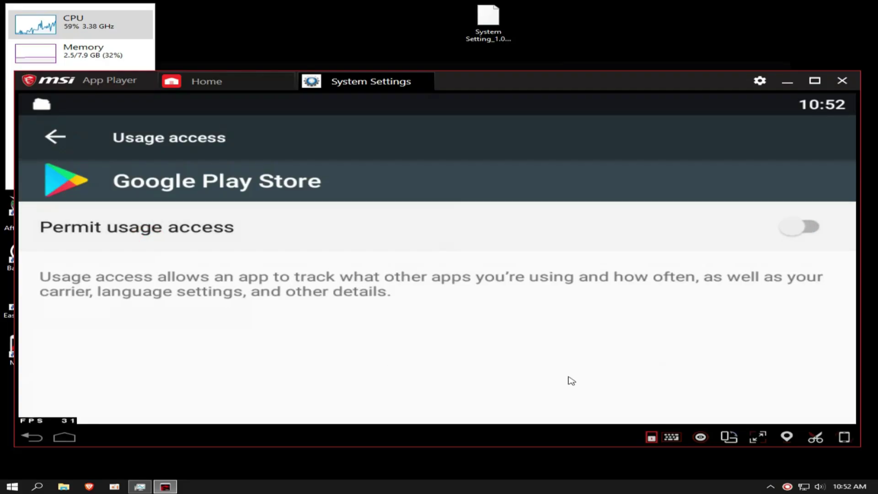
pyautogui.click(52, 137)
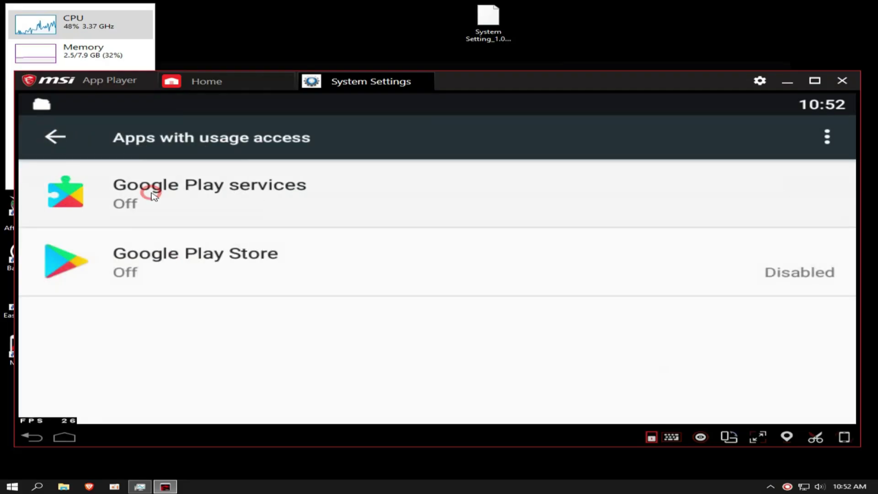
# Disable Google Play services from its App info page, confirming the warning.
pyautogui.click(152, 195)
pyautogui.click(218, 187)
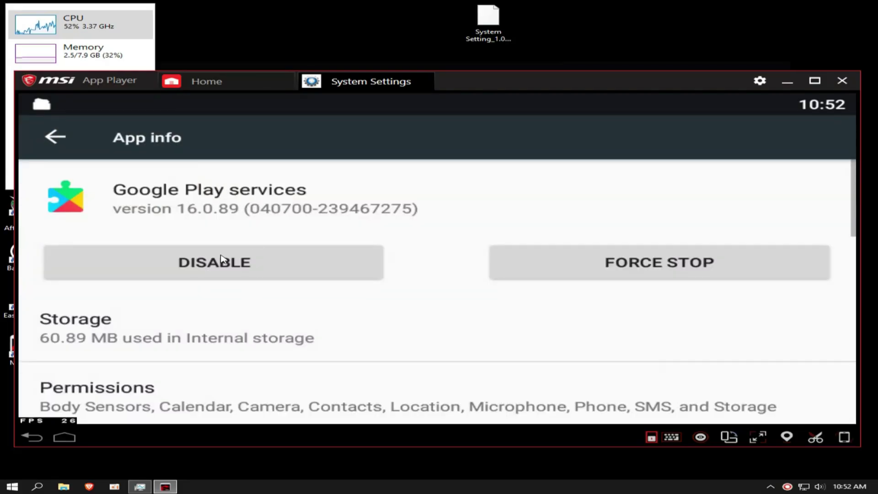
pyautogui.click(222, 260)
pyautogui.click(560, 302)
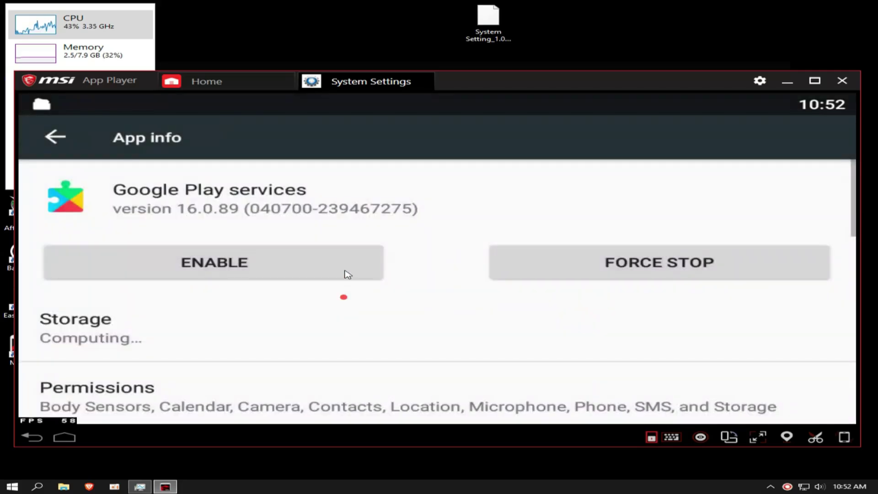
pyautogui.moveTo(343, 294); pyautogui.dragTo(222, 235)
pyautogui.click(221, 235)
pyautogui.scroll(-2, 285, 223)
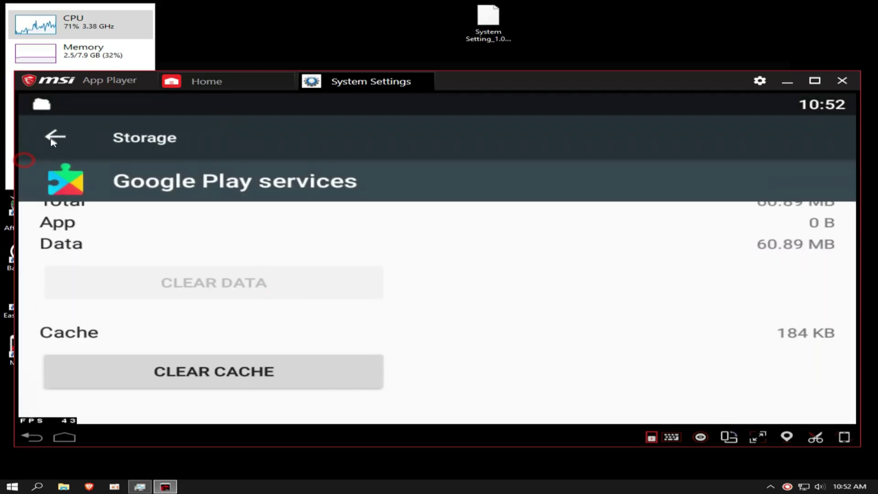
pyautogui.click(55, 136)
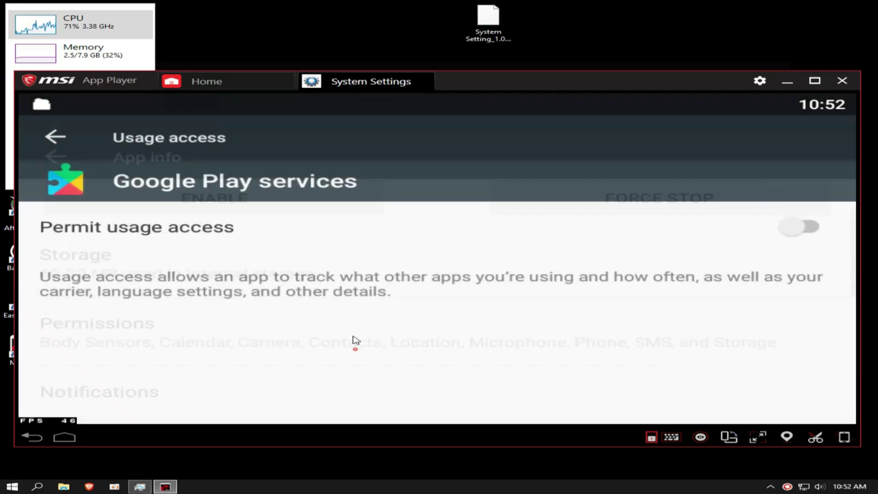
# Close System Settings and drop the Free Fire APK onto the player to install it.
pyautogui.click(429, 81)
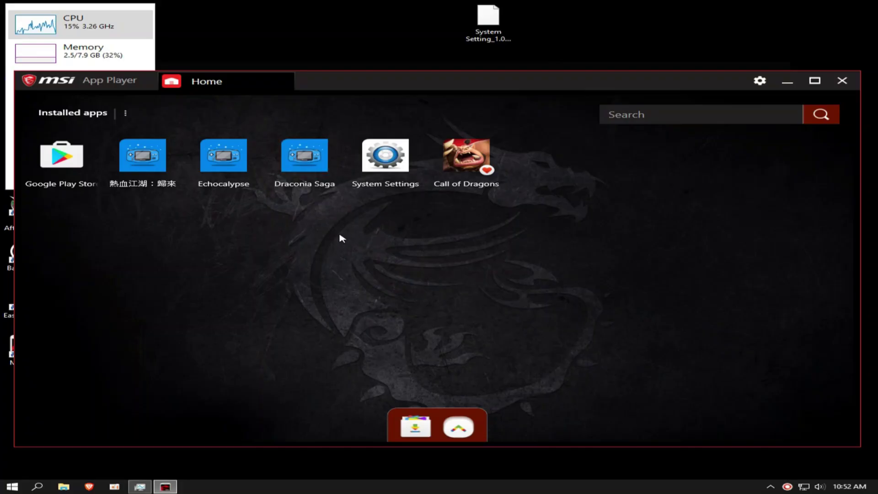
pyautogui.click(458, 427)
pyautogui.click(264, 297)
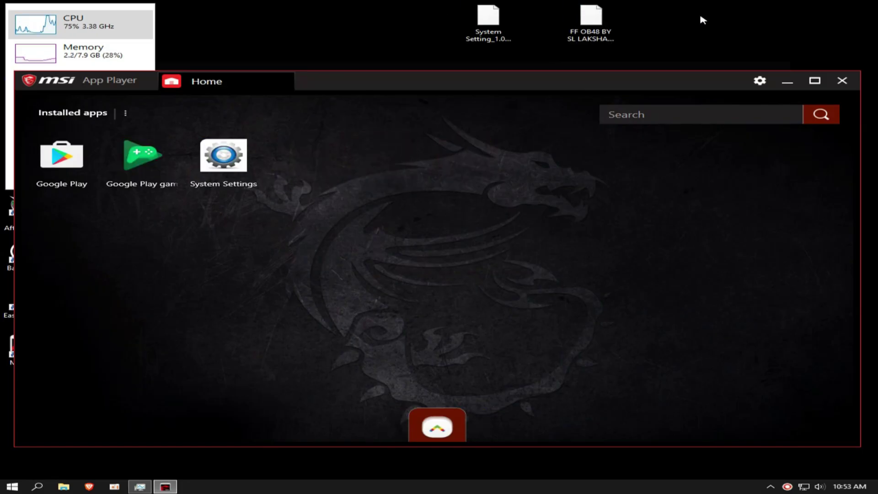
pyautogui.moveTo(591, 18); pyautogui.dragTo(577, 211)
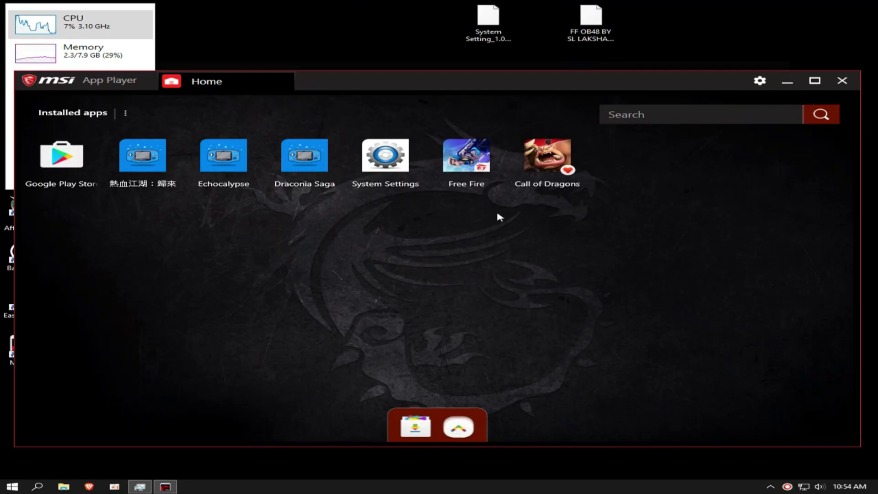
# Launch Free Fire, review its game control mappings, and dismiss the on-screen controls and aiming tips.
pyautogui.click(466, 160)
pyautogui.click(354, 86)
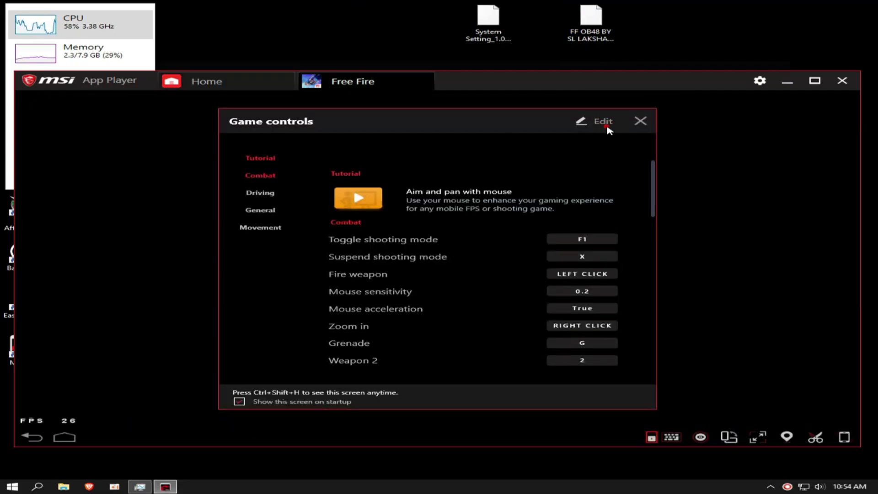
pyautogui.click(603, 122)
pyautogui.scroll(-5, 478, 226)
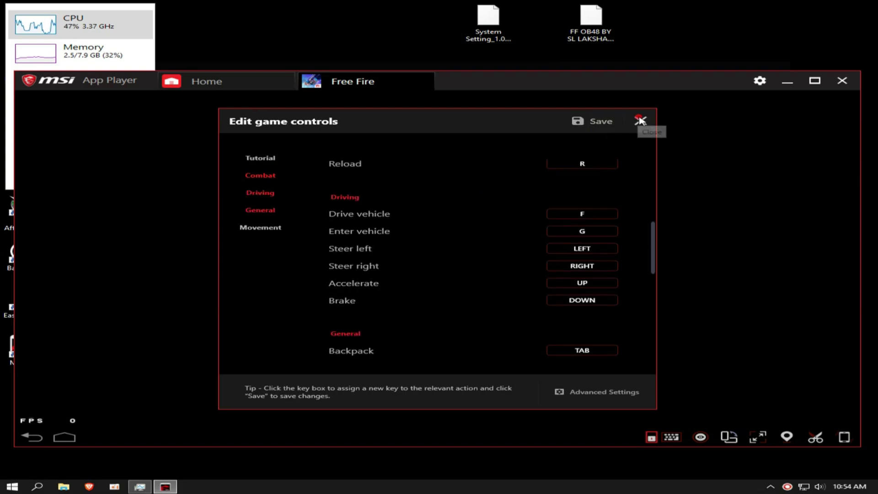
pyautogui.click(640, 120)
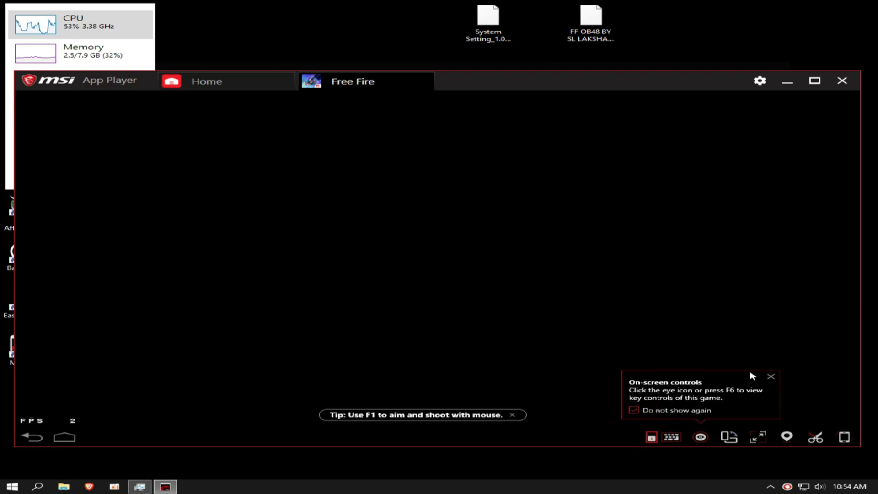
pyautogui.click(771, 376)
pyautogui.click(512, 414)
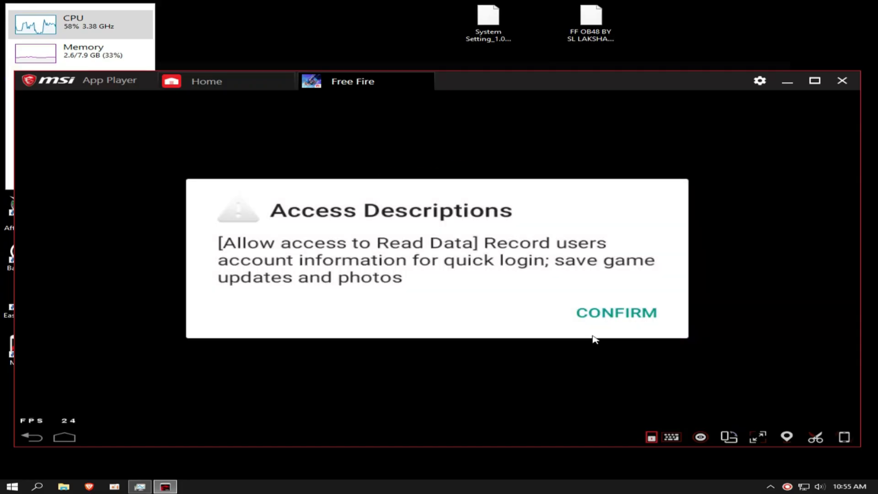
# Confirm Free Fire's access description, allow file access, and claim the Day 1 check-in reward.
pyautogui.click(621, 315)
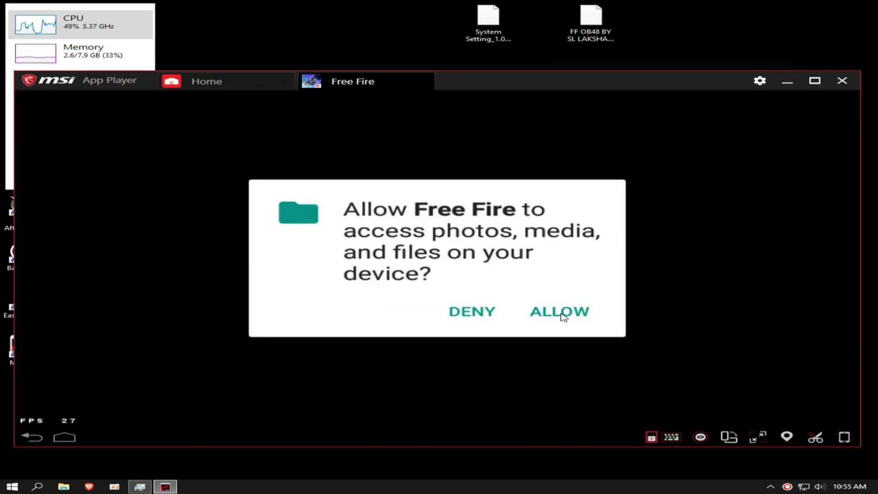
pyautogui.click(562, 315)
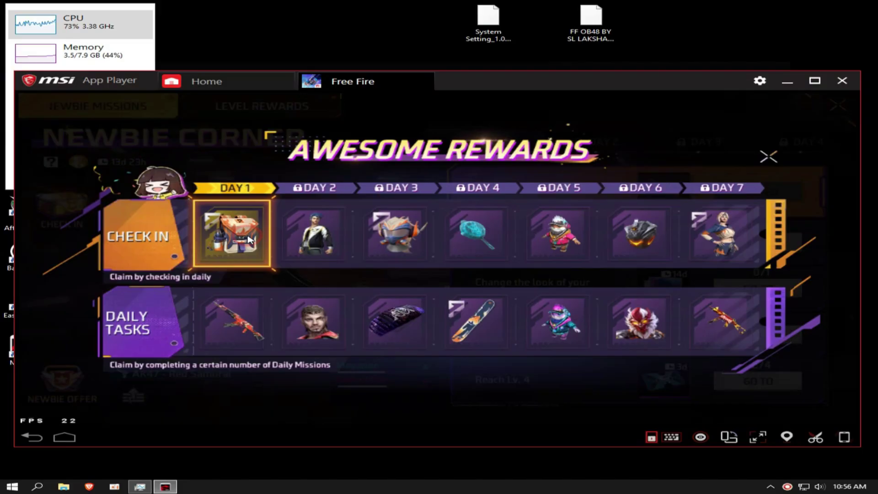
pyautogui.click(249, 239)
pyautogui.click(380, 336)
pyautogui.click(769, 154)
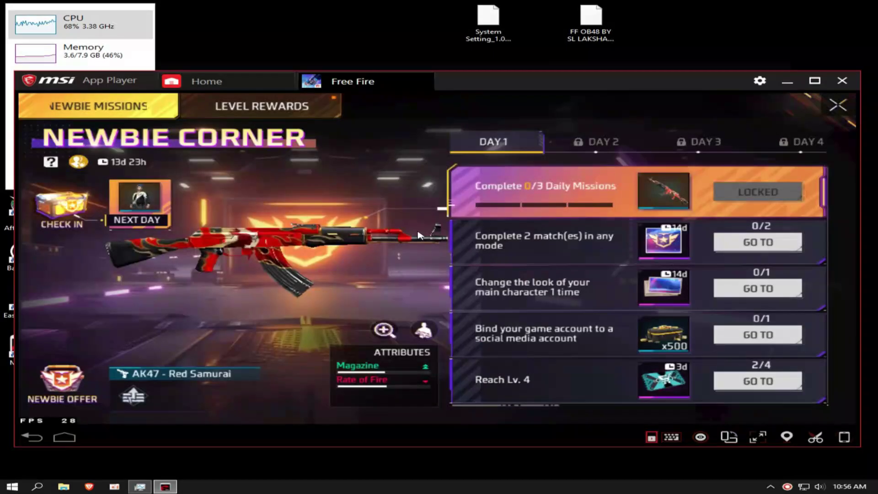
# Set graphics to Smooth and High FPS to Enhanced, accepting the heat warning.
pyautogui.press('Escape')
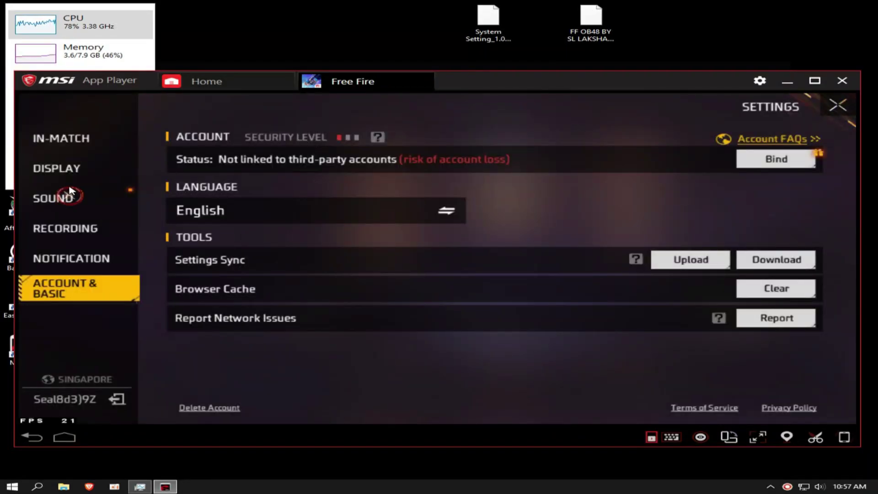
pyautogui.click(56, 168)
pyautogui.click(593, 158)
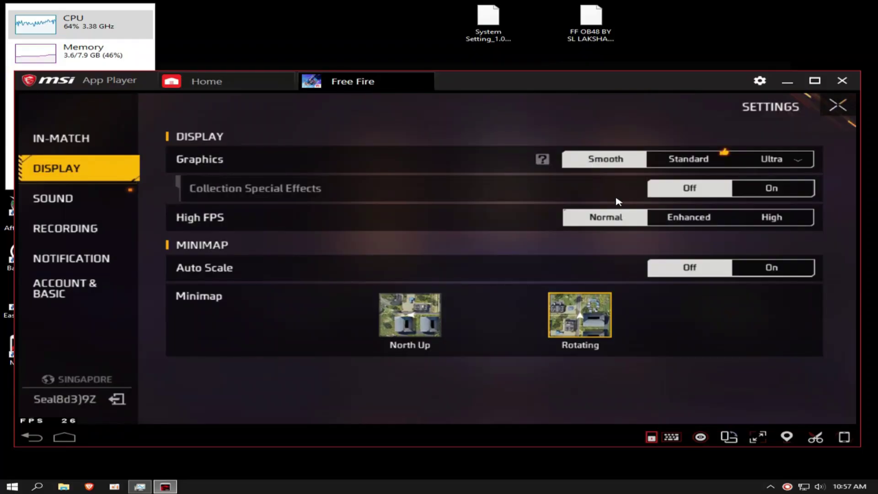
pyautogui.click(668, 217)
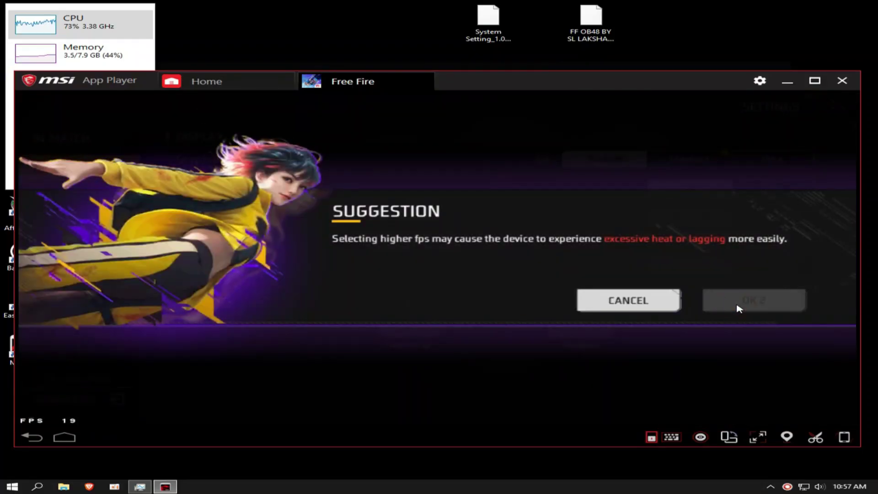
pyautogui.click(739, 309)
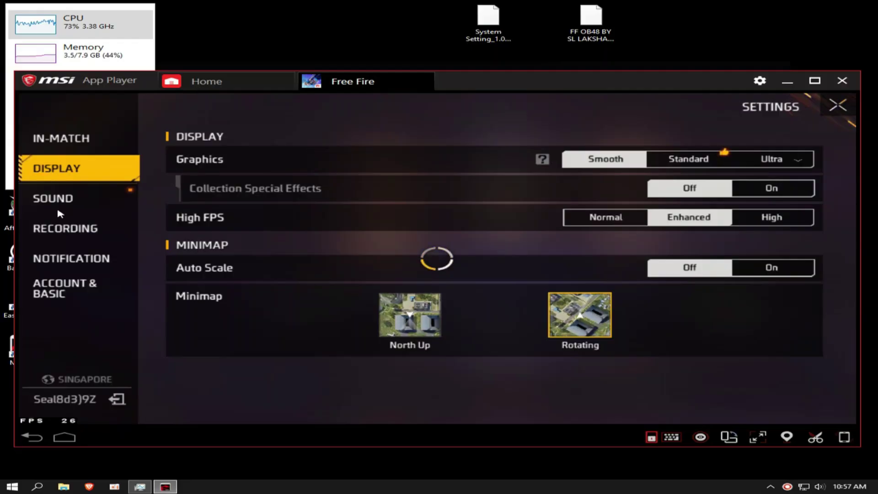
# Turn off sound recording in the Recording settings and browse the account and notification pages.
pyautogui.click(44, 198)
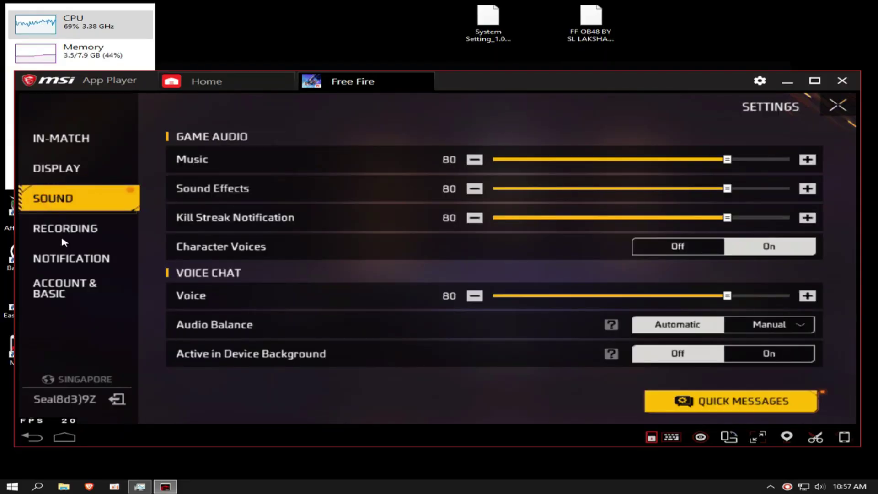
pyautogui.click(103, 230)
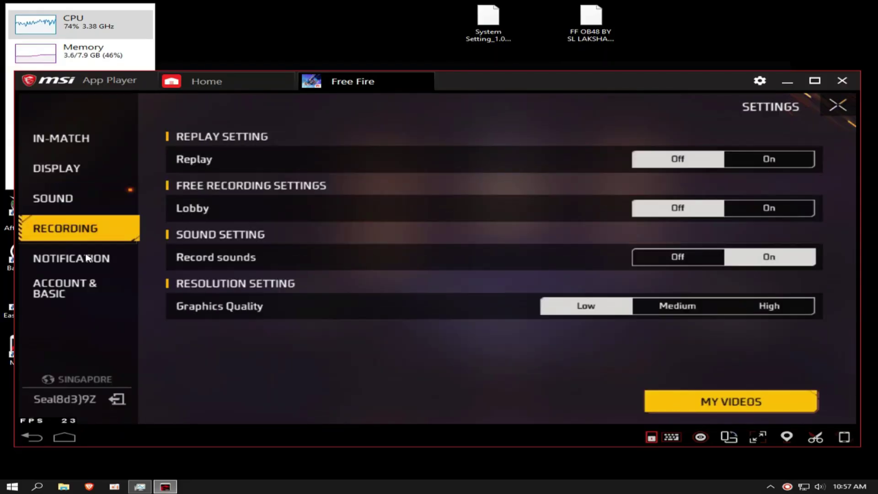
pyautogui.click(642, 263)
pyautogui.click(82, 290)
pyautogui.click(64, 253)
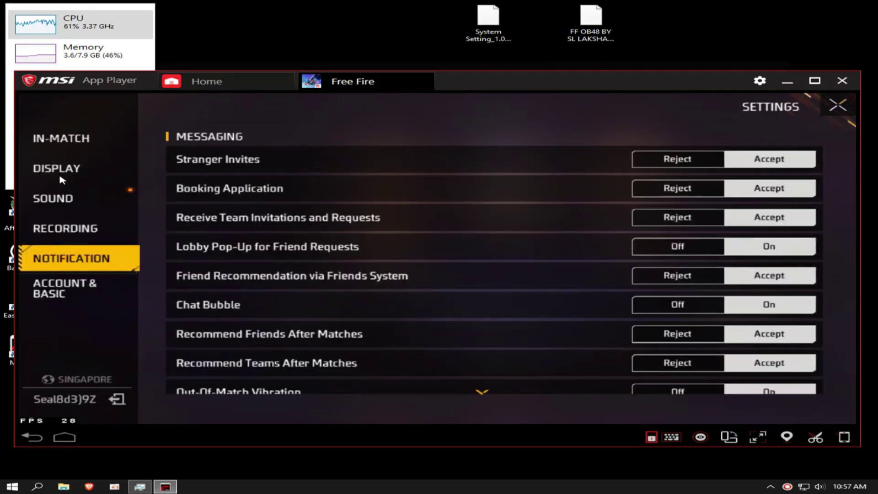
# In In-Match settings, turn on Quick Weapon Switch and check Permanent Gloo Wall Button.
pyautogui.click(57, 146)
pyautogui.click(769, 295)
pyautogui.scroll(-3, 713, 256)
pyautogui.click(669, 229)
pyautogui.click(769, 228)
pyautogui.scroll(-5, 713, 256)
pyautogui.click(567, 256)
pyautogui.scroll(-2, 567, 255)
# Set the Damage Indicator to New, then open the custom HUD editor on Preset 1.
pyautogui.click(401, 139)
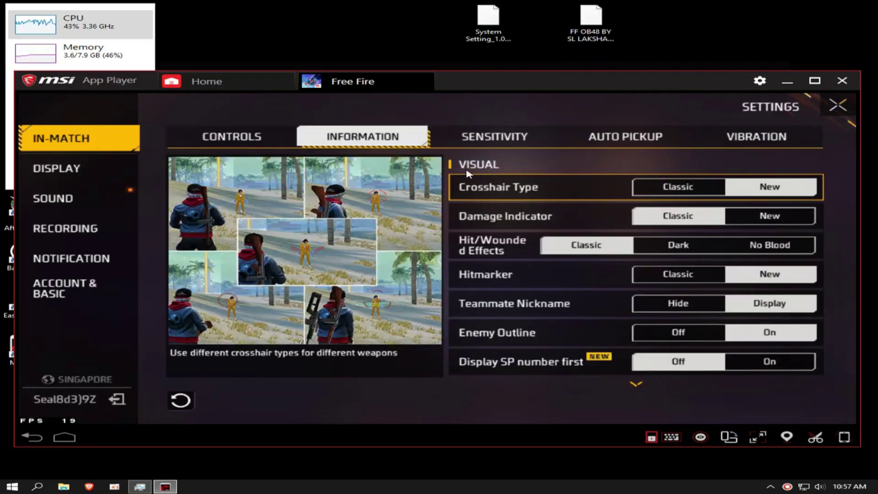
pyautogui.click(770, 216)
pyautogui.click(512, 146)
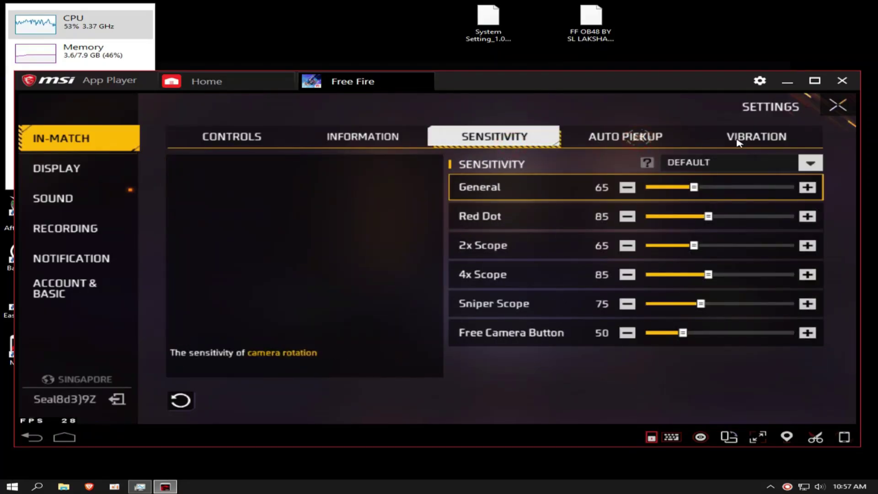
pyautogui.click(729, 142)
pyautogui.click(345, 139)
pyautogui.click(232, 136)
pyautogui.click(723, 400)
pyautogui.click(341, 115)
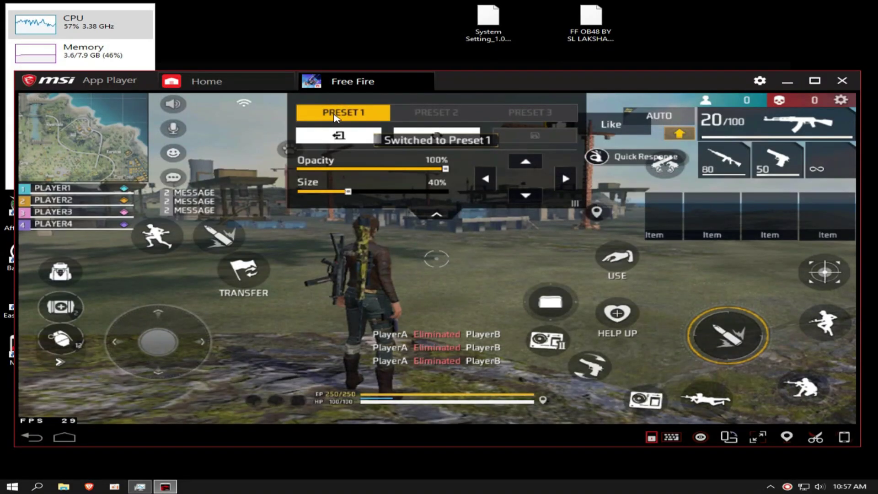
# Reposition the medkit and backpack buttons in the grenade group, then show the Game controls bindings.
pyautogui.click(50, 366)
pyautogui.moveTo(62, 323); pyautogui.dragTo(42, 324)
pyautogui.moveTo(58, 279); pyautogui.dragTo(37, 253)
pyautogui.moveTo(46, 308); pyautogui.dragTo(51, 300)
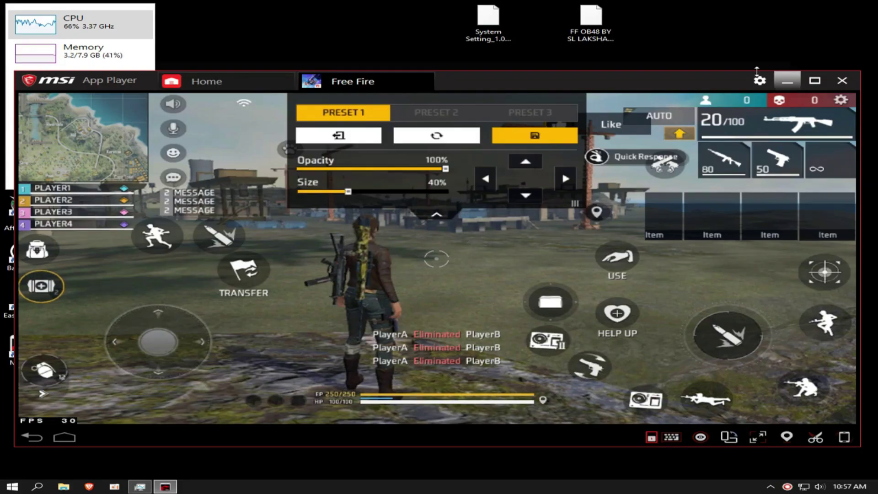
pyautogui.hotkey('ctrl', 'shift', 'h')
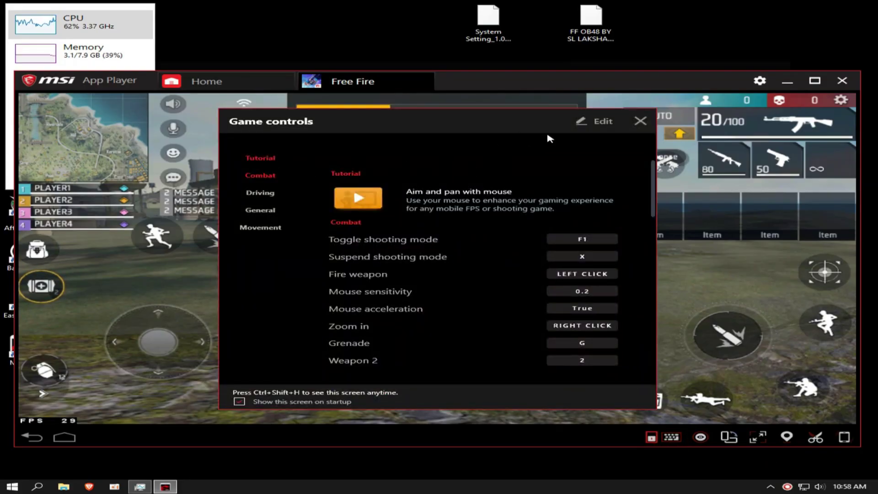
# Open the key mapping's Advanced Settings and review the mouse pan settings.
pyautogui.click(598, 121)
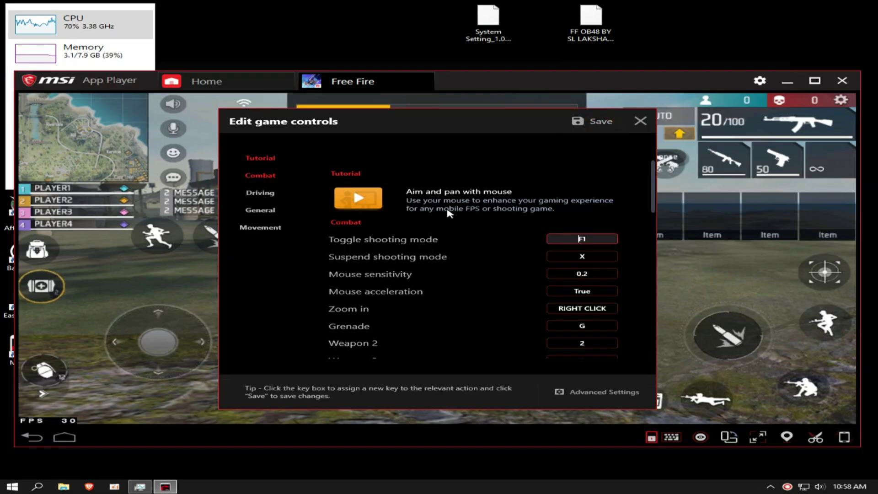
pyautogui.click(603, 394)
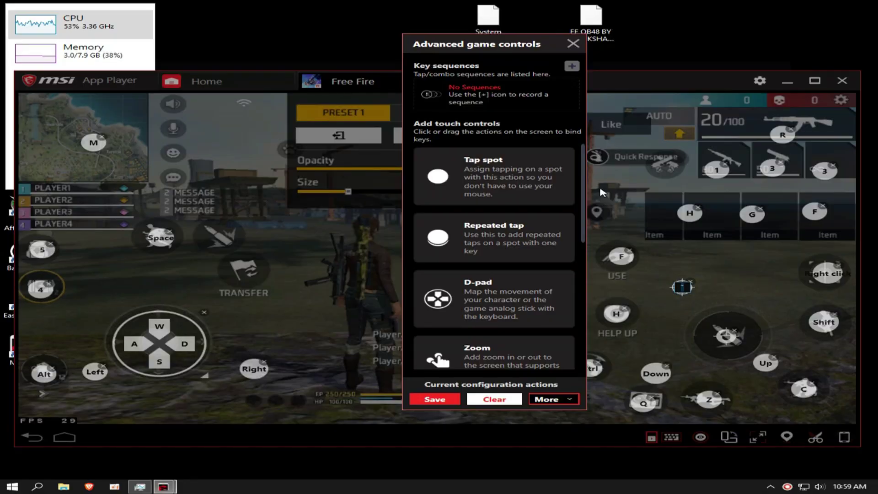
pyautogui.moveTo(475, 48); pyautogui.dragTo(376, 69)
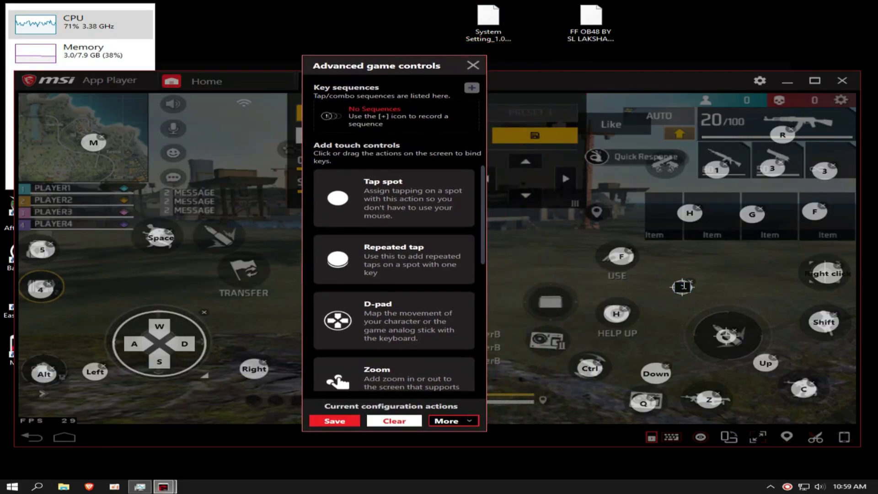
pyautogui.click(680, 287)
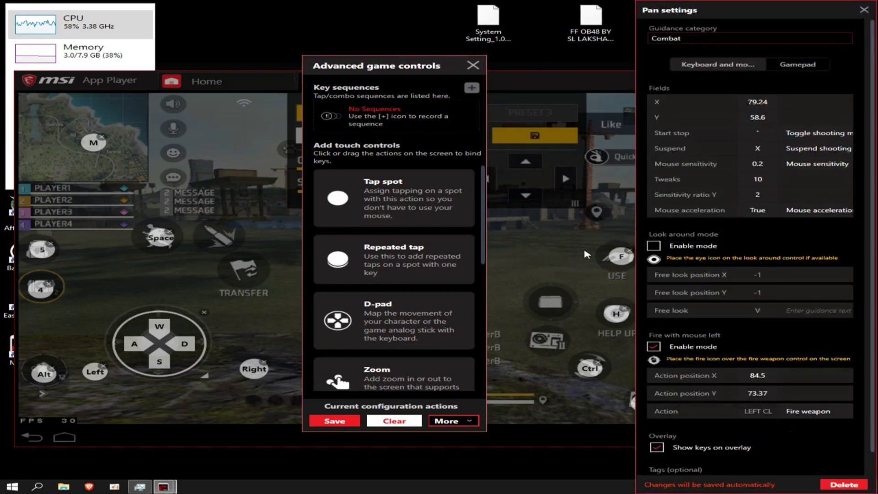
pyautogui.scroll(-1, 740, 201)
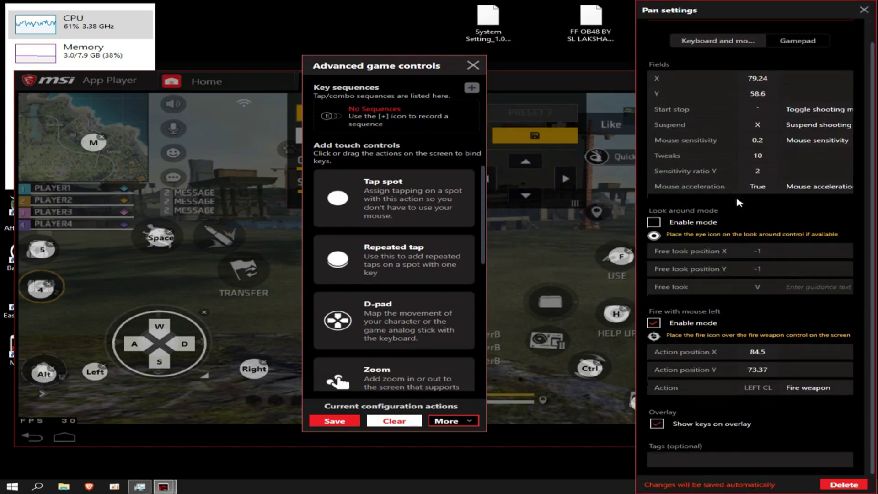
pyautogui.click(863, 10)
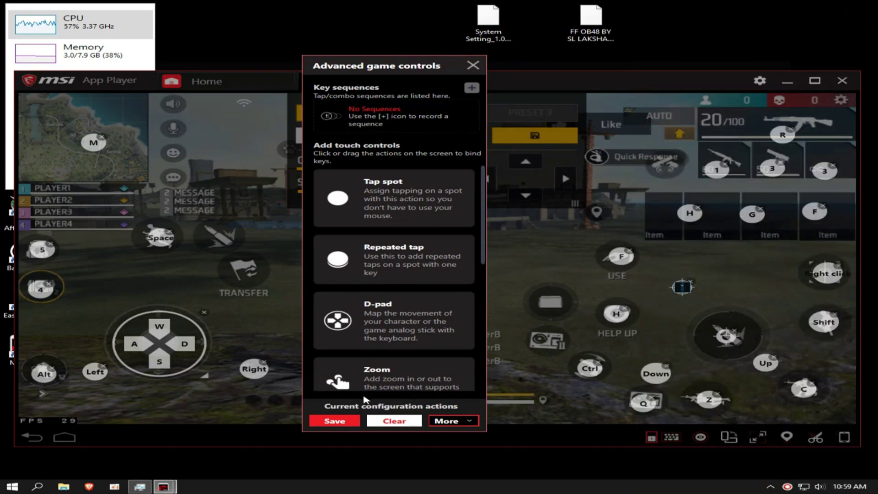
# Save the key-mapping changes and the Preset 1 HUD layout, then return to the lobby.
pyautogui.click(350, 424)
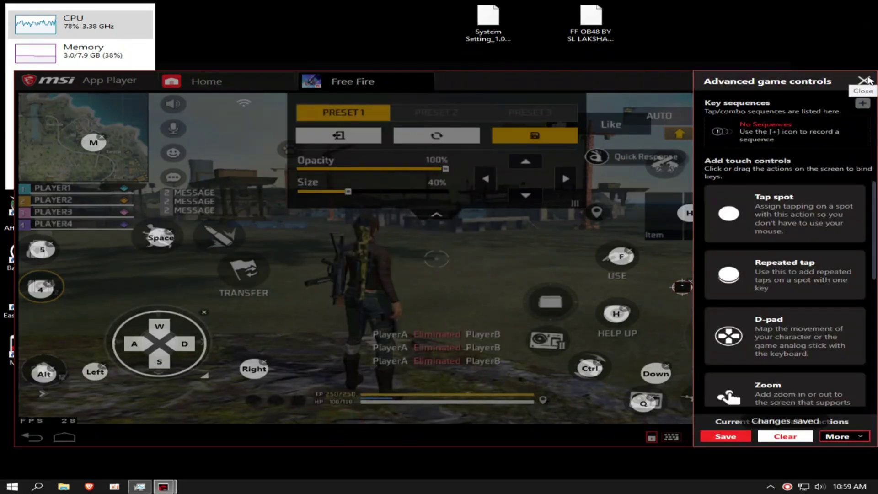
pyautogui.click(862, 81)
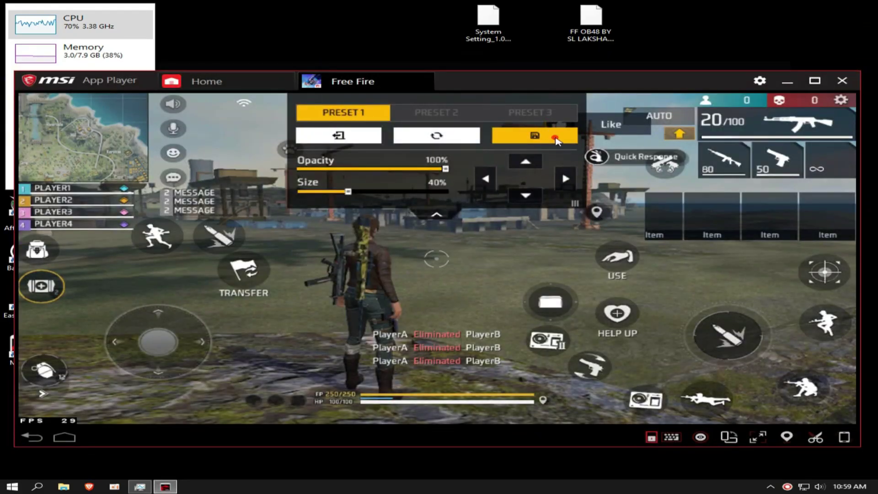
pyautogui.click(555, 137)
pyautogui.click(837, 111)
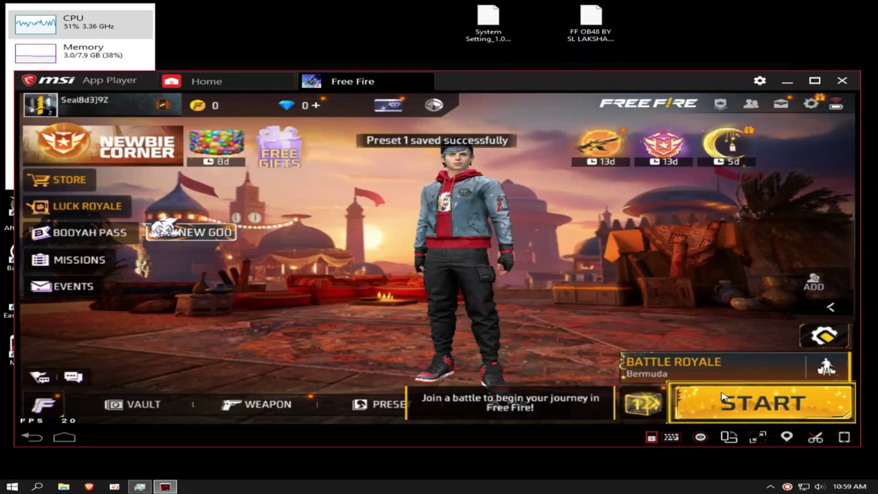
# Select the Clash Squad mode and start matchmaking.
pyautogui.click(646, 283)
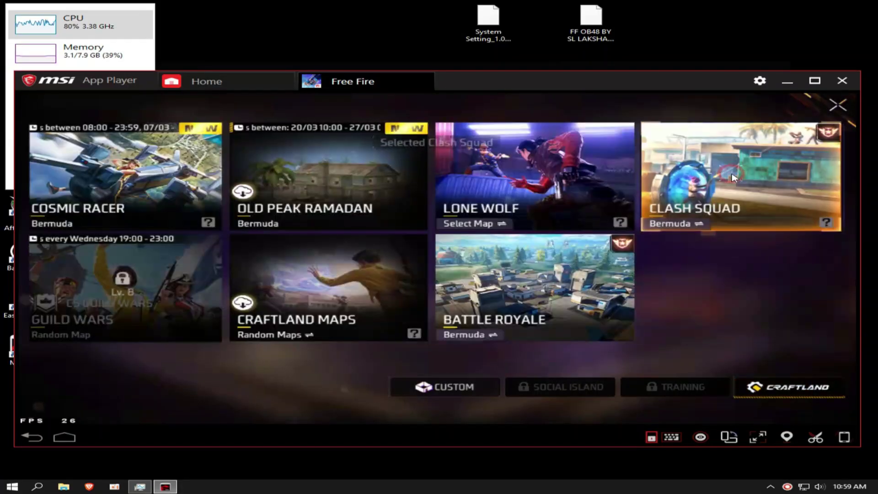
pyautogui.click(731, 173)
pyautogui.click(741, 403)
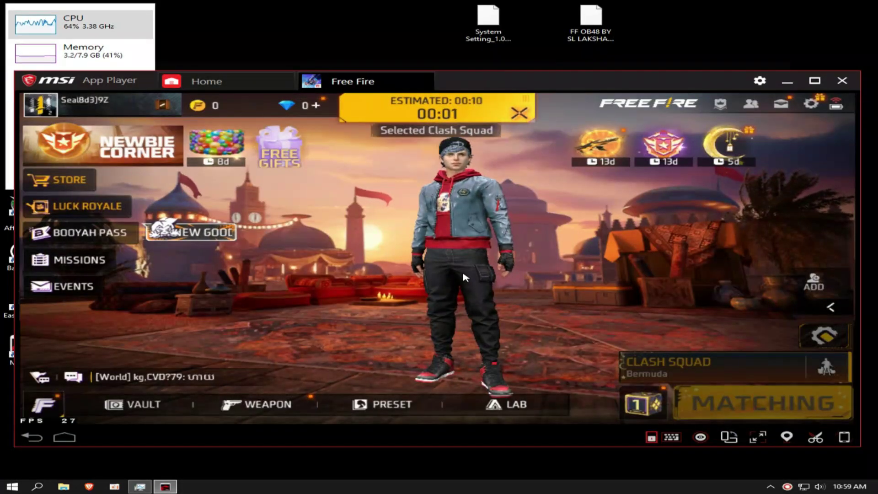